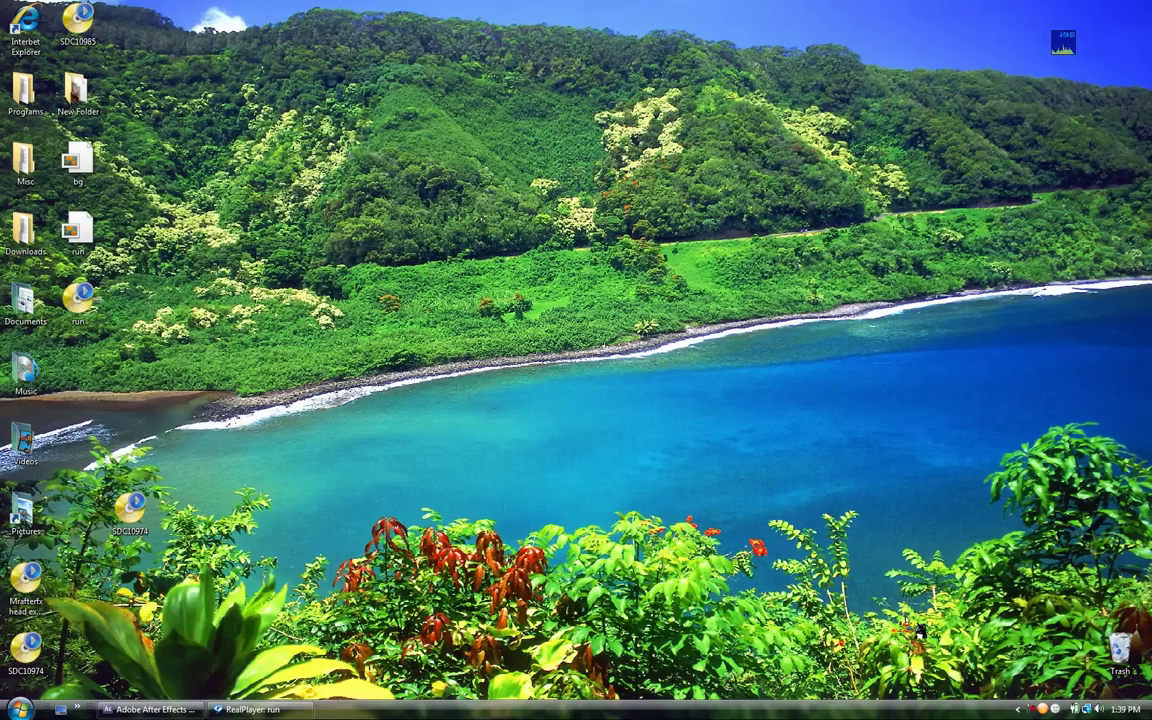
Step: Restore RealPlayer and replay the 0:07 run clip through to its end
mouse_move(250, 709)
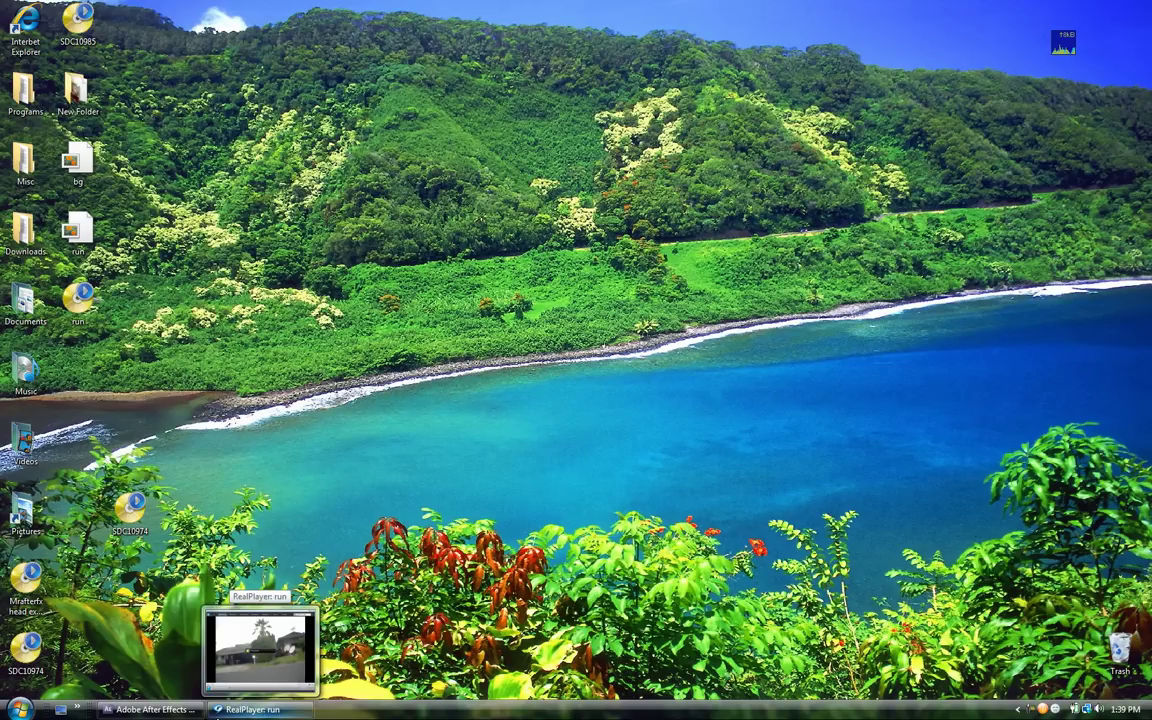
left_click(260, 648)
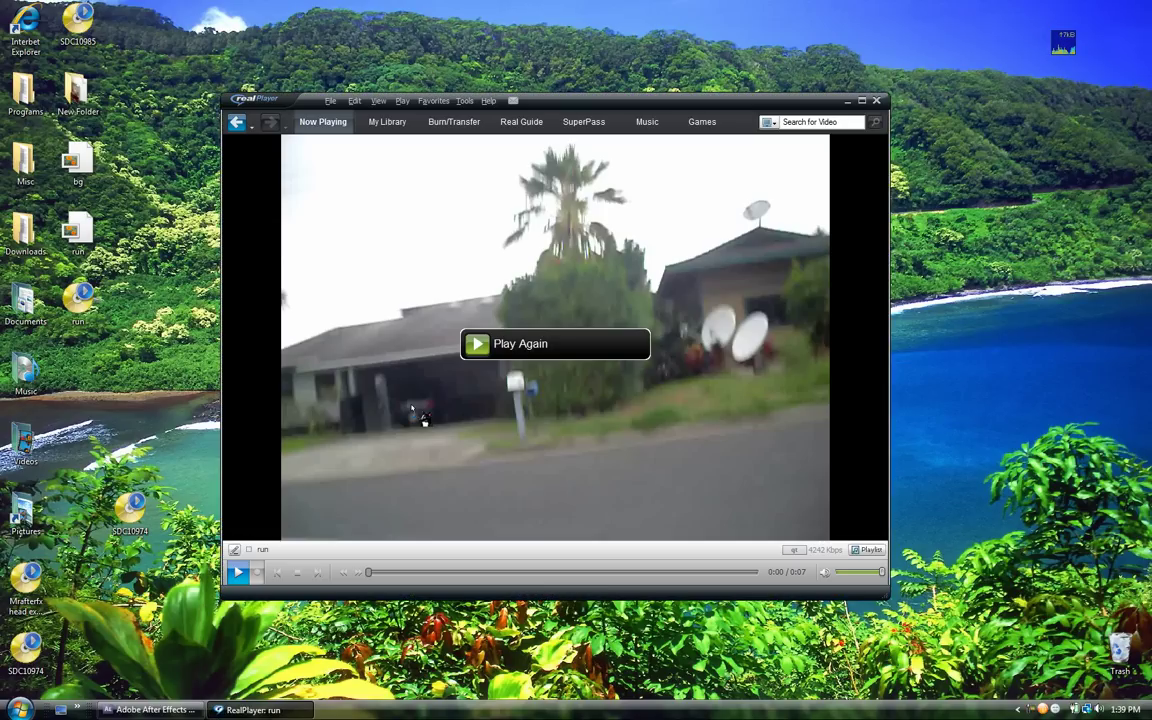
left_click(490, 343)
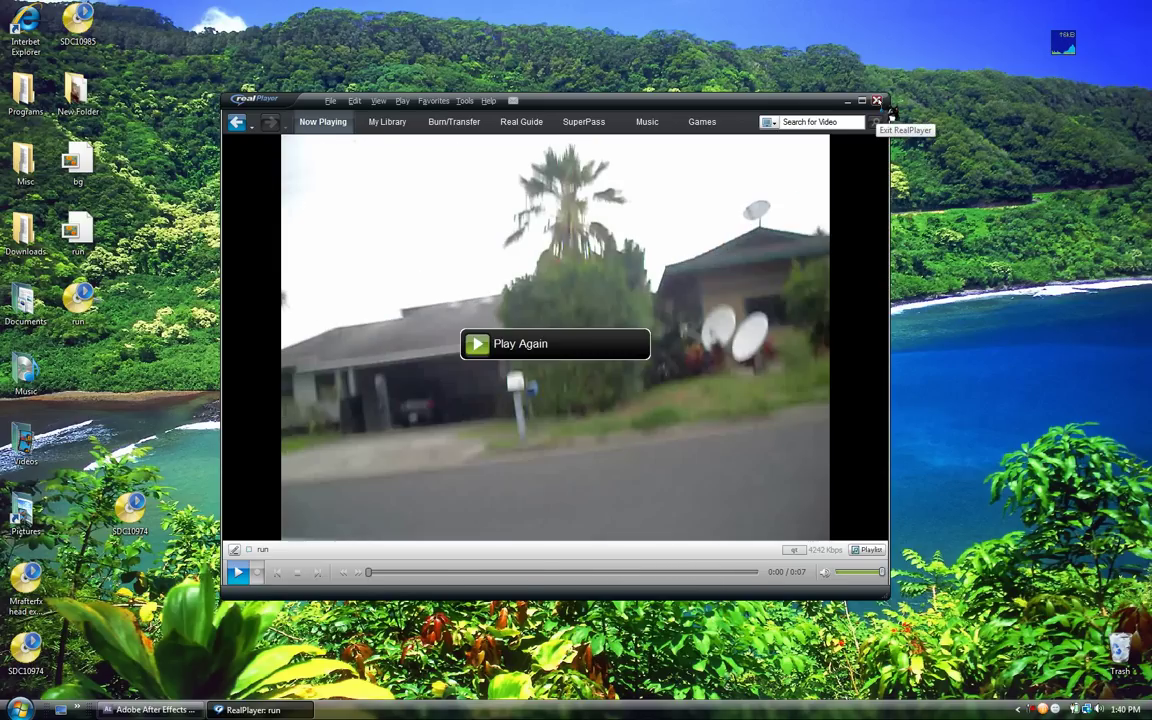
Step: Close RealPlayer and return to the After Effects Project panel
left_click(876, 102)
left_click(150, 709)
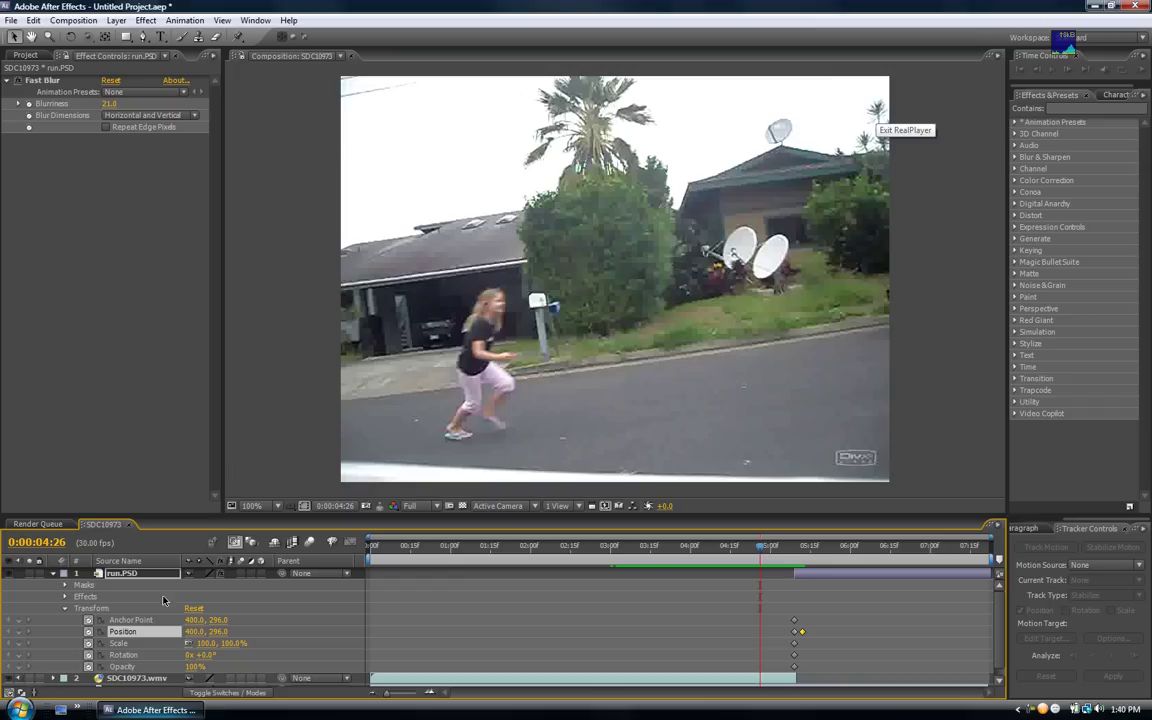
left_click(36, 55)
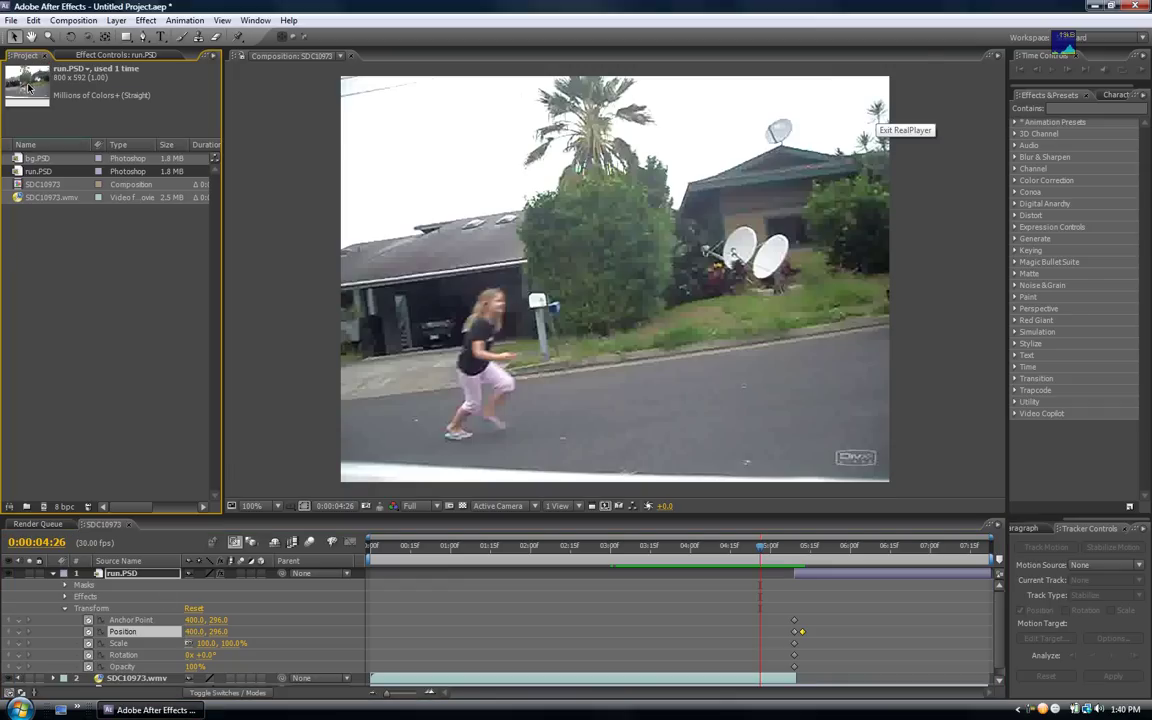
Step: Delete the old SDC10973 composition and build a new one from SDC10973.wmv
left_click(72, 196)
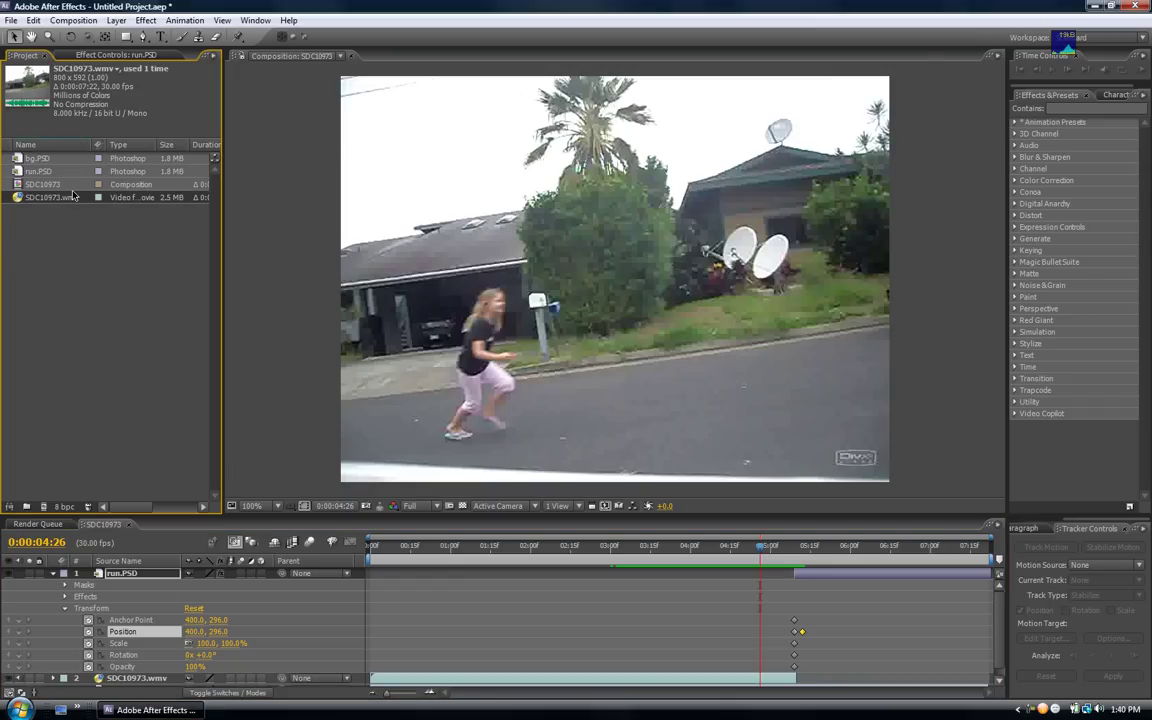
left_click(72, 187)
key("Delete")
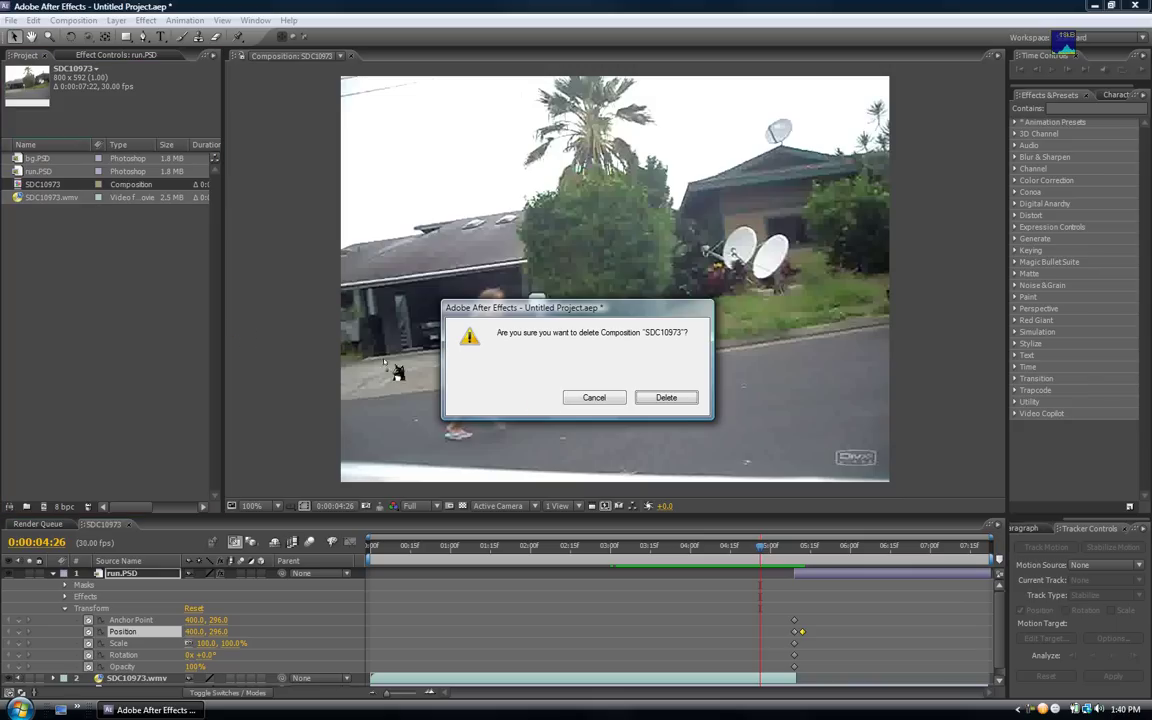
left_click(668, 398)
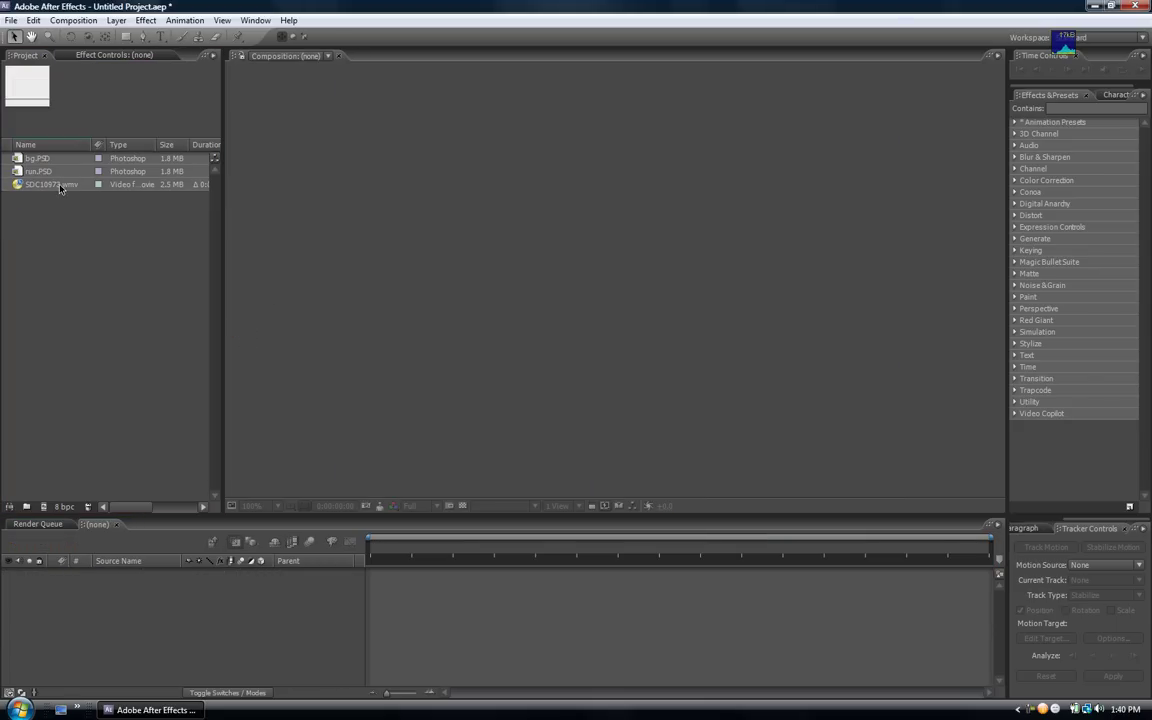
left_click_drag(55, 184, 448, 262)
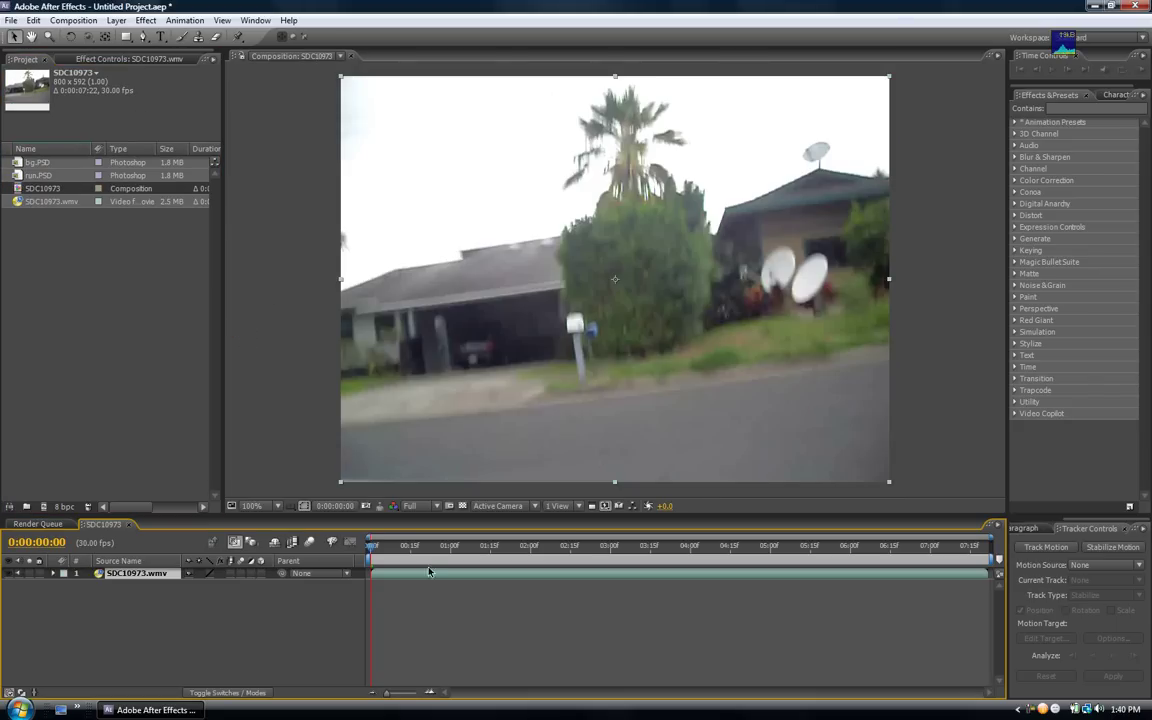
Step: Preview the footage from about frame 25 and browse the Composition menu without choosing anything
left_click(435, 547)
key("space")
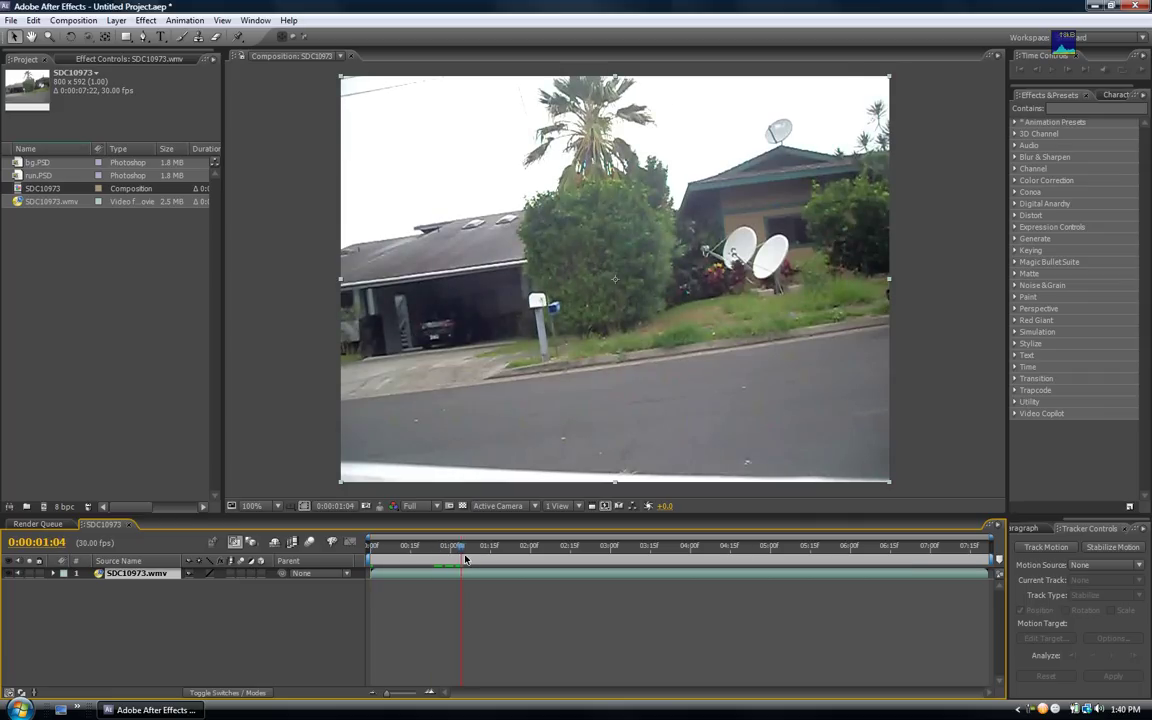
left_click(95, 24)
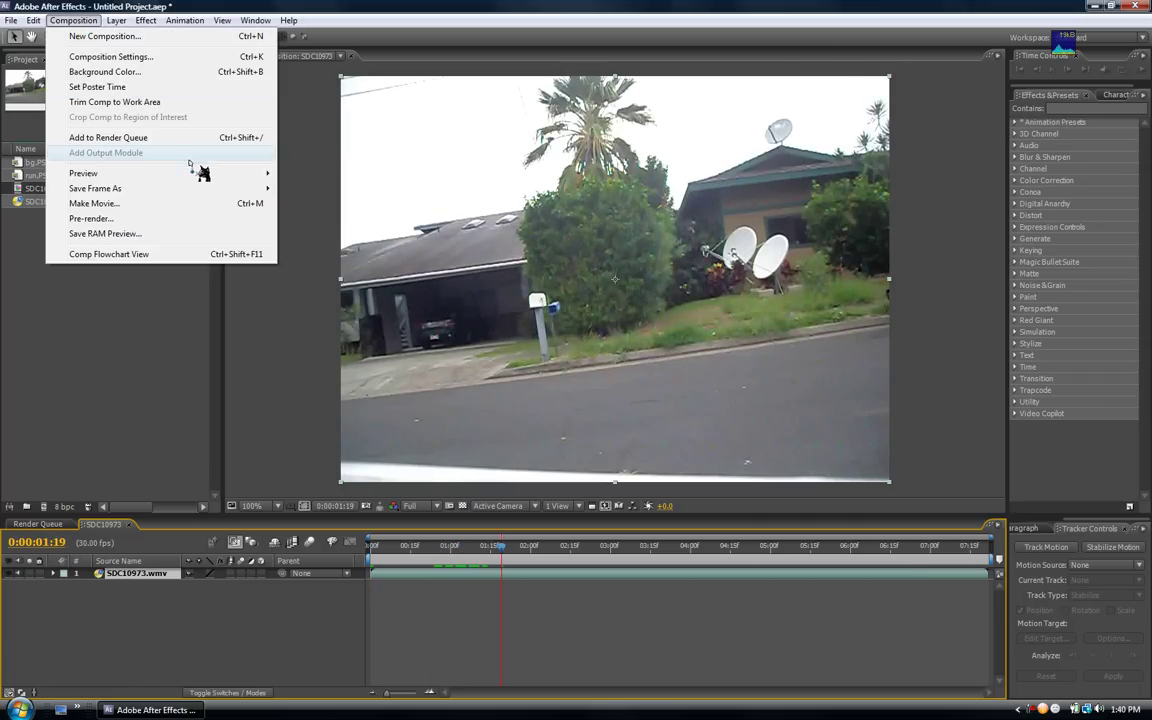
mouse_move(240, 191)
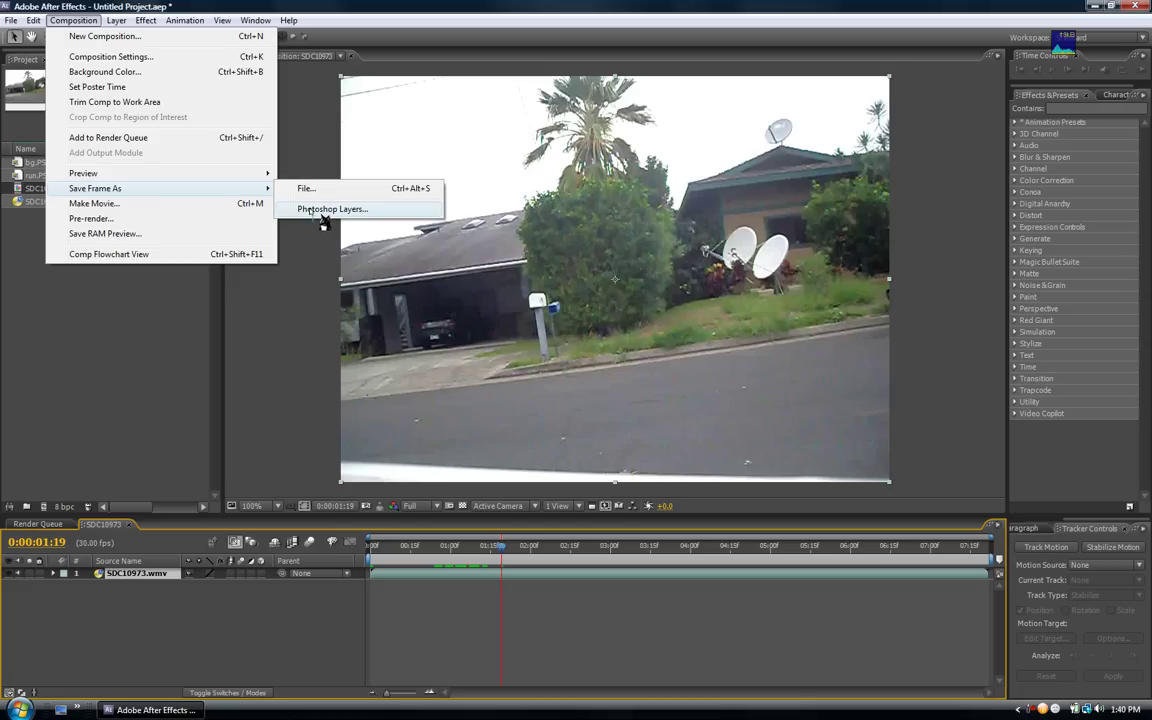
left_click(160, 282)
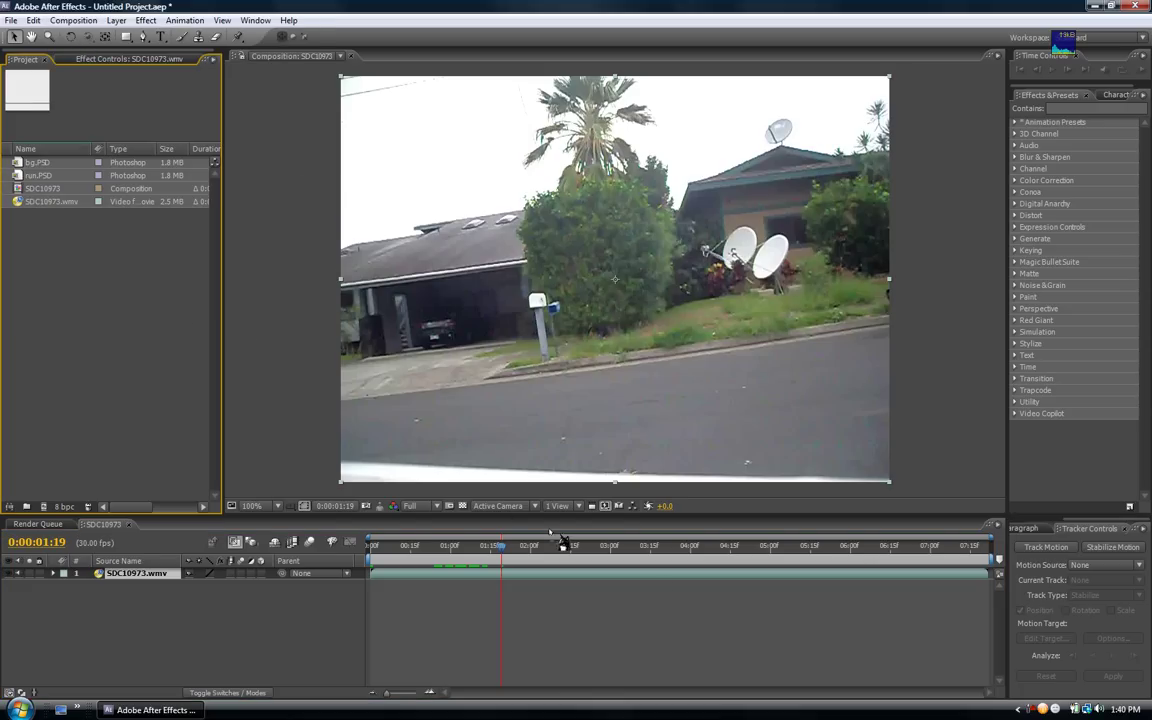
Step: Park the current time at 0:00:05:13, where the girl is mid-run across the street
left_click_drag(714, 546, 806, 523)
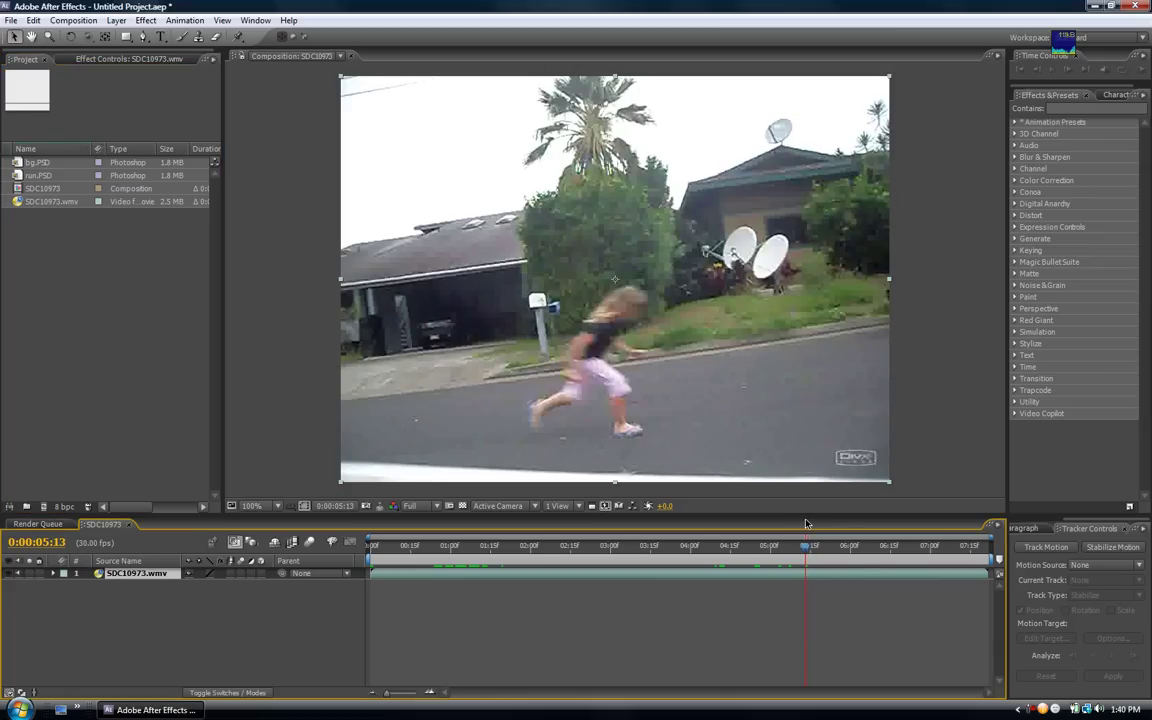
left_click(80, 21)
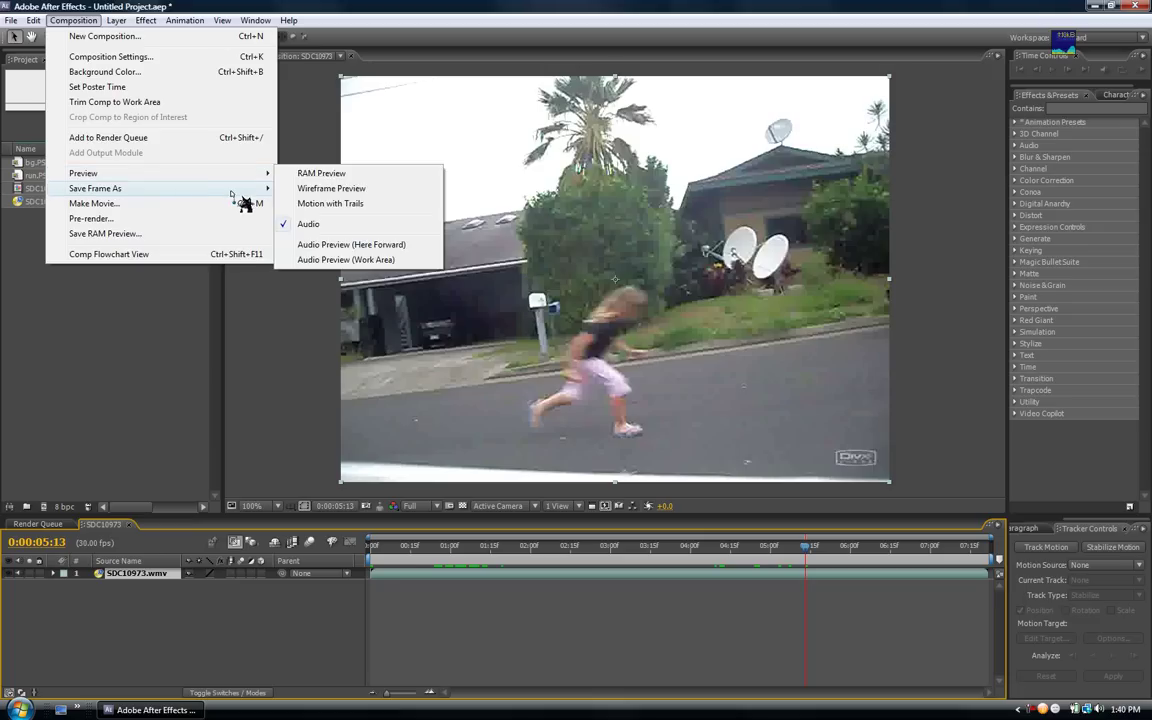
mouse_move(272, 190)
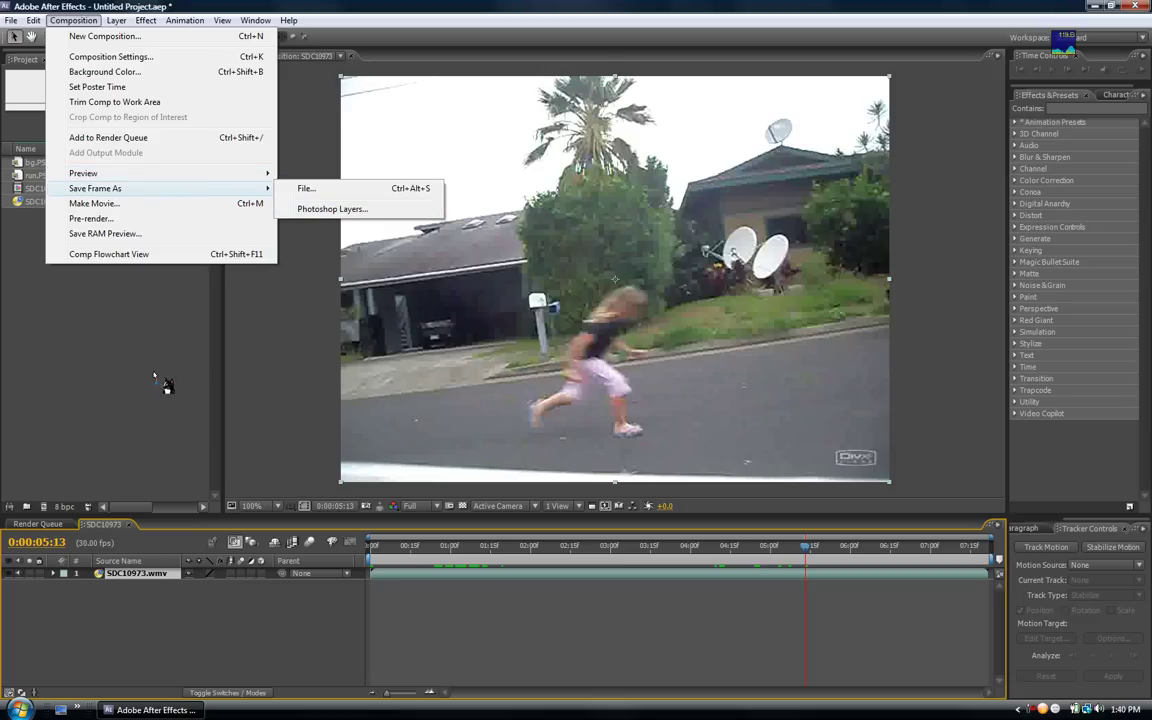
left_click(137, 333)
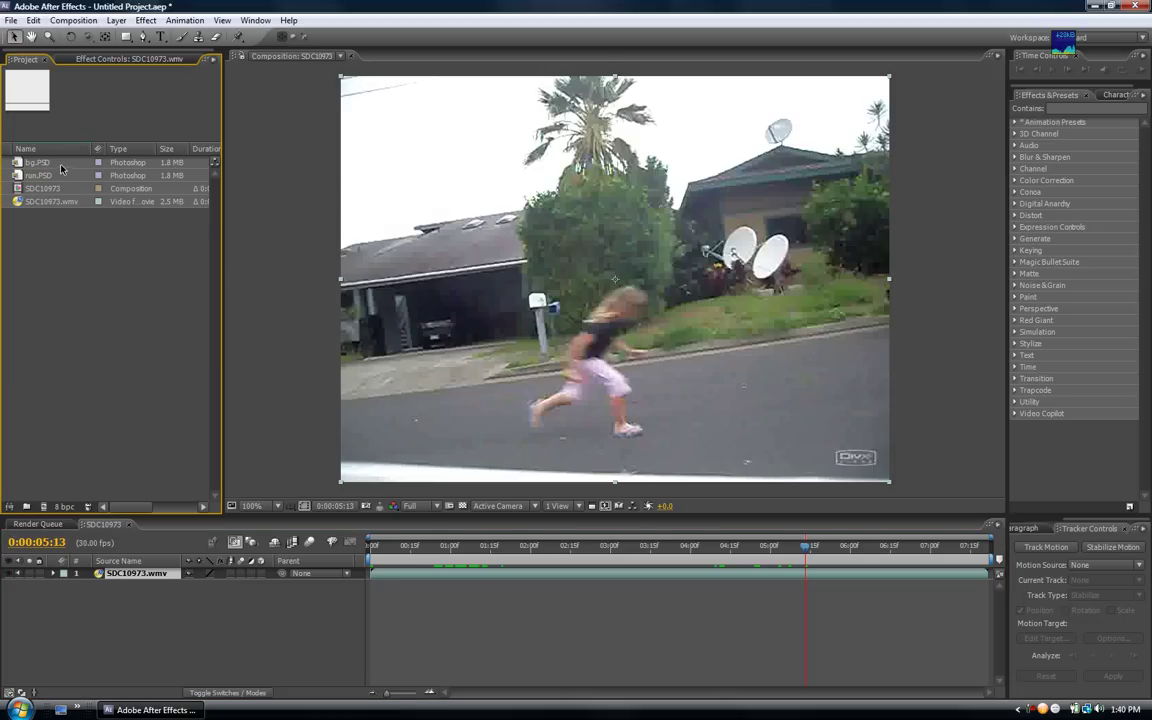
Step: Add bg.PSD and run.PSD layers starting at 0:00:05:13, trimming SDC10973.wmv to end there
left_click_drag(40, 162, 146, 573)
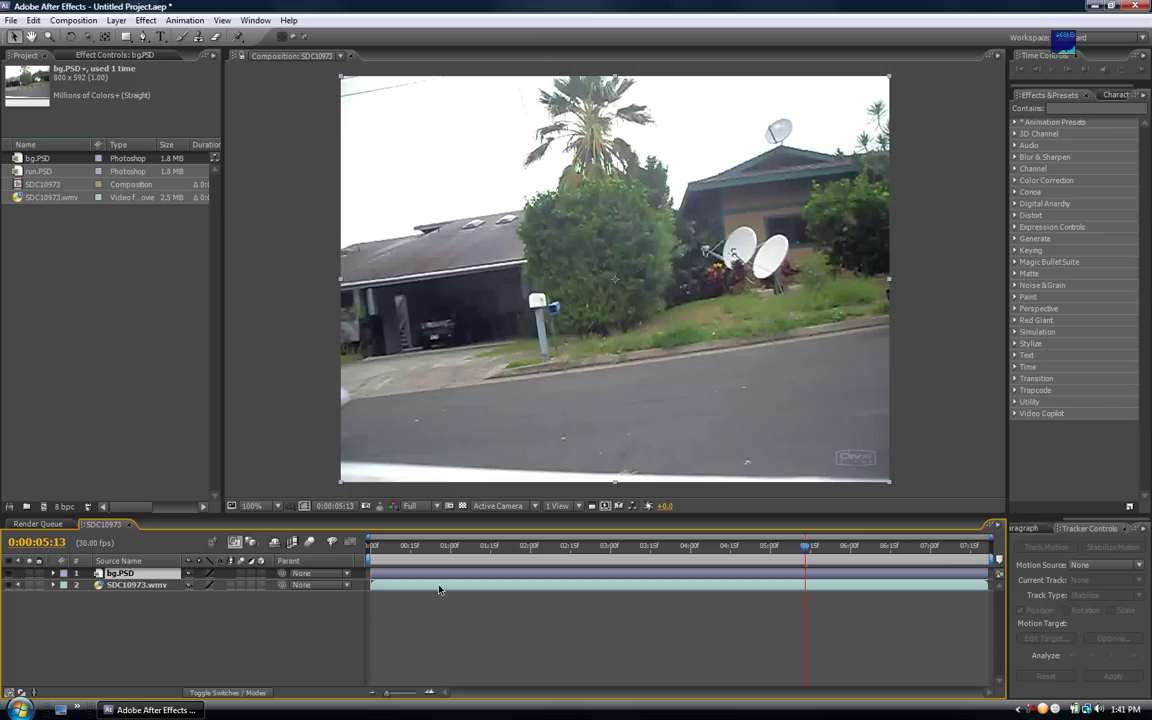
left_click_drag(370, 574, 801, 619)
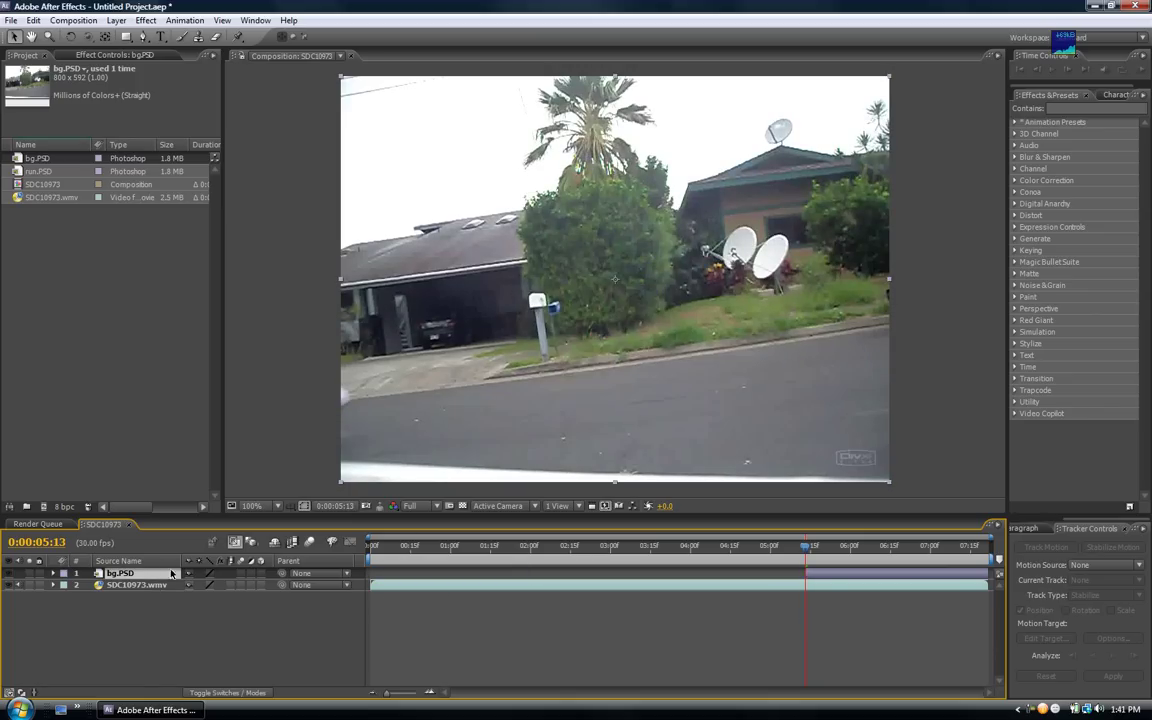
left_click_drag(169, 573, 170, 591)
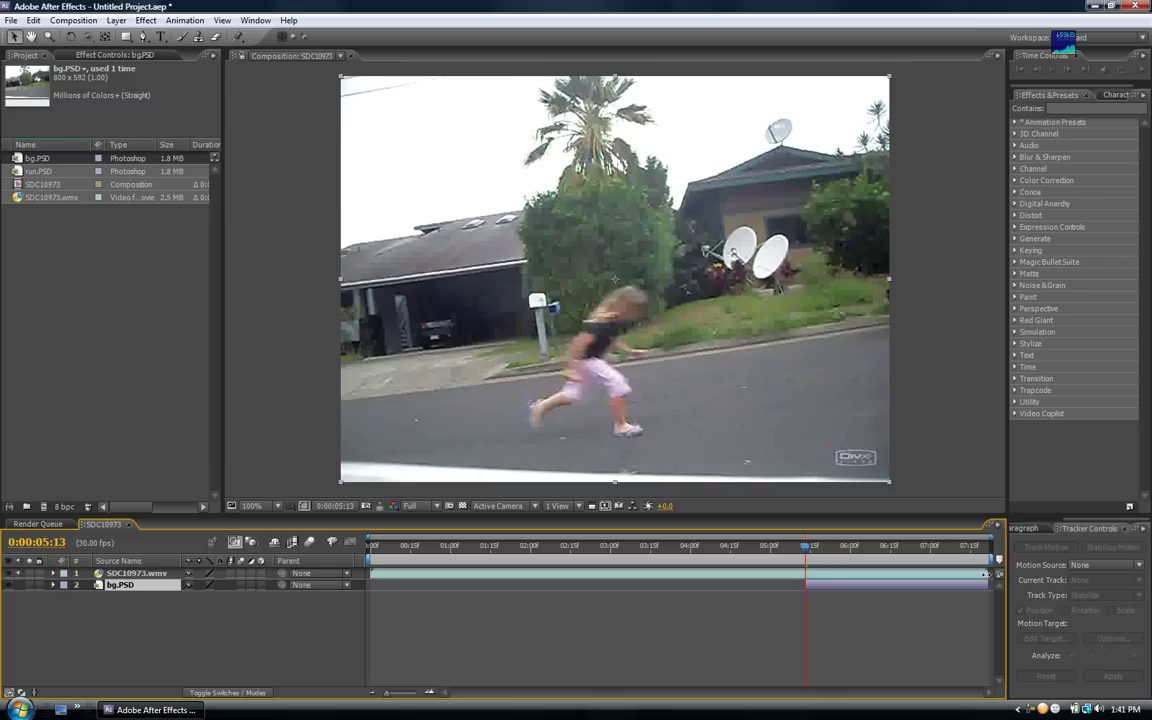
left_click_drag(985, 574, 803, 595)
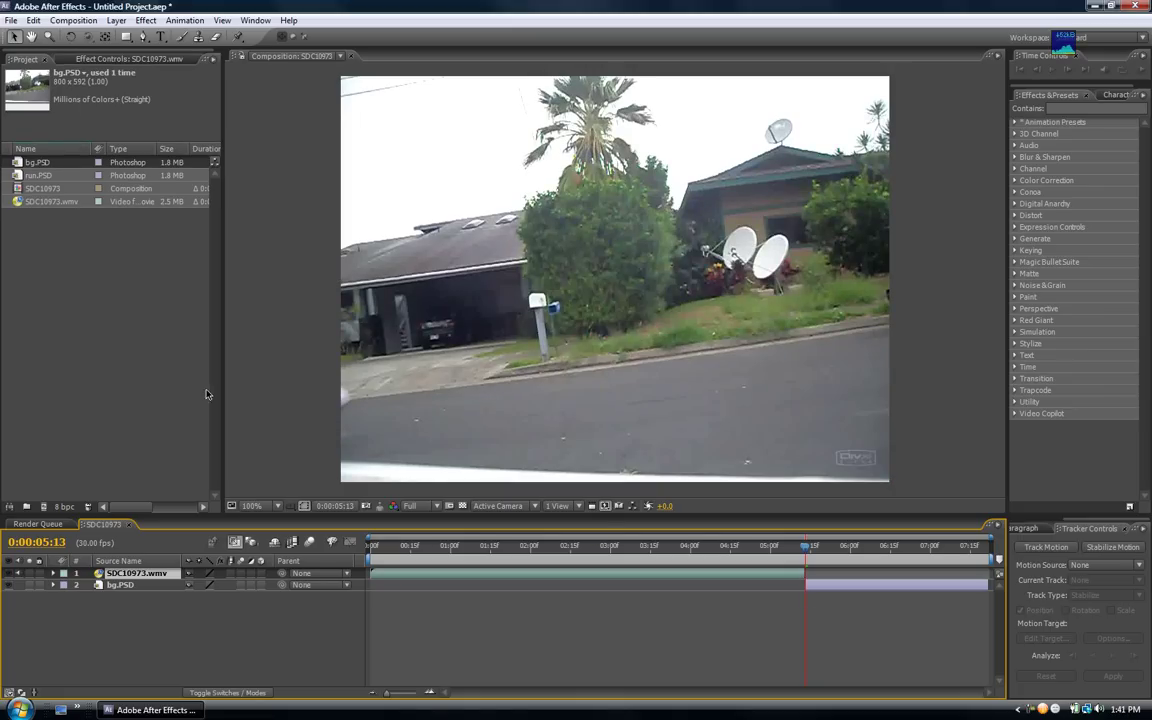
left_click_drag(45, 175, 143, 572)
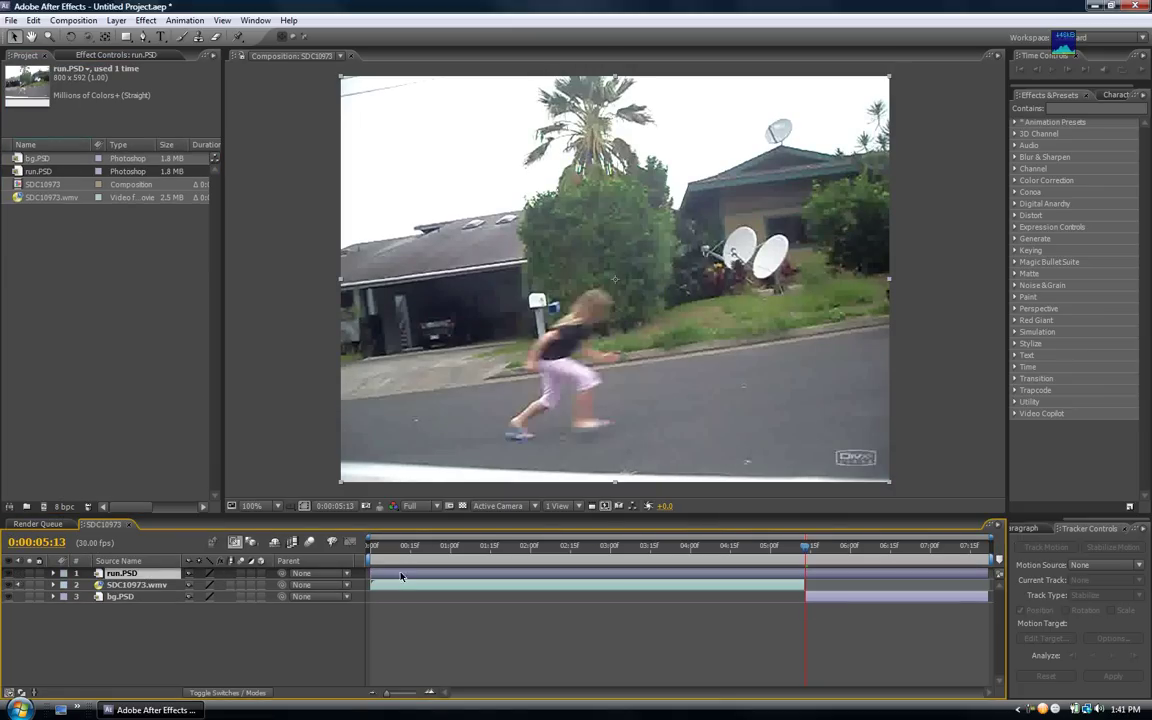
left_click_drag(401, 577, 805, 640)
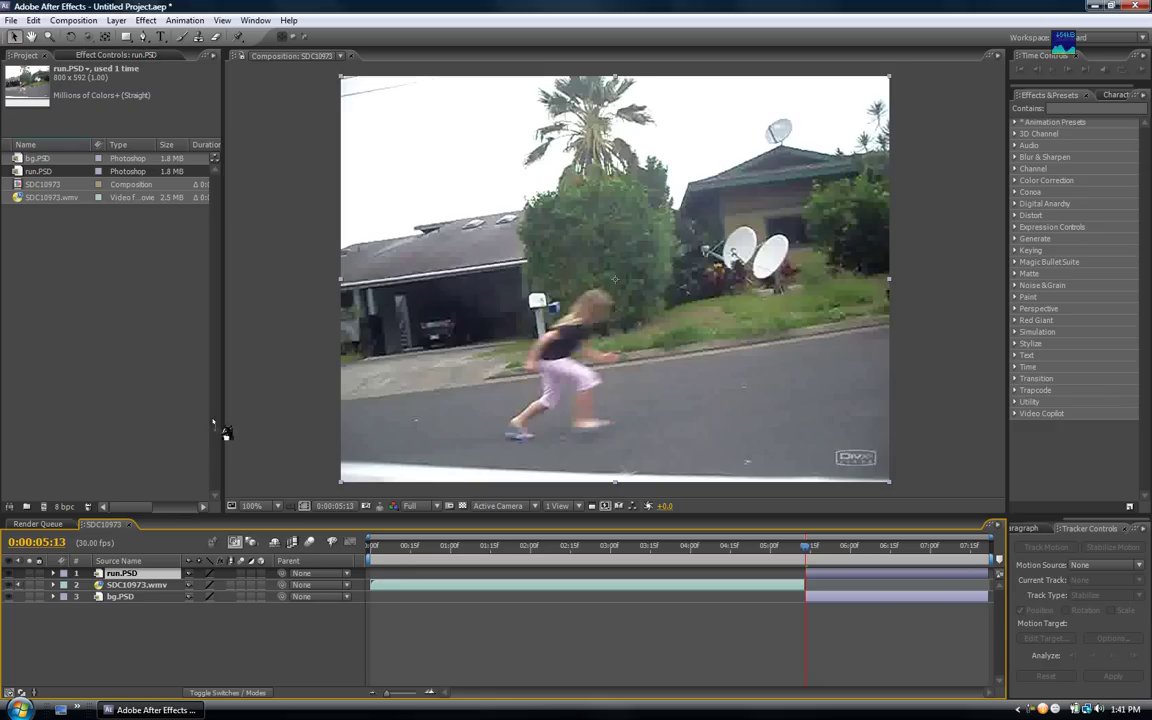
Step: Add a new mask to the run.PSD layer and switch to the Pen tool
right_click(152, 580)
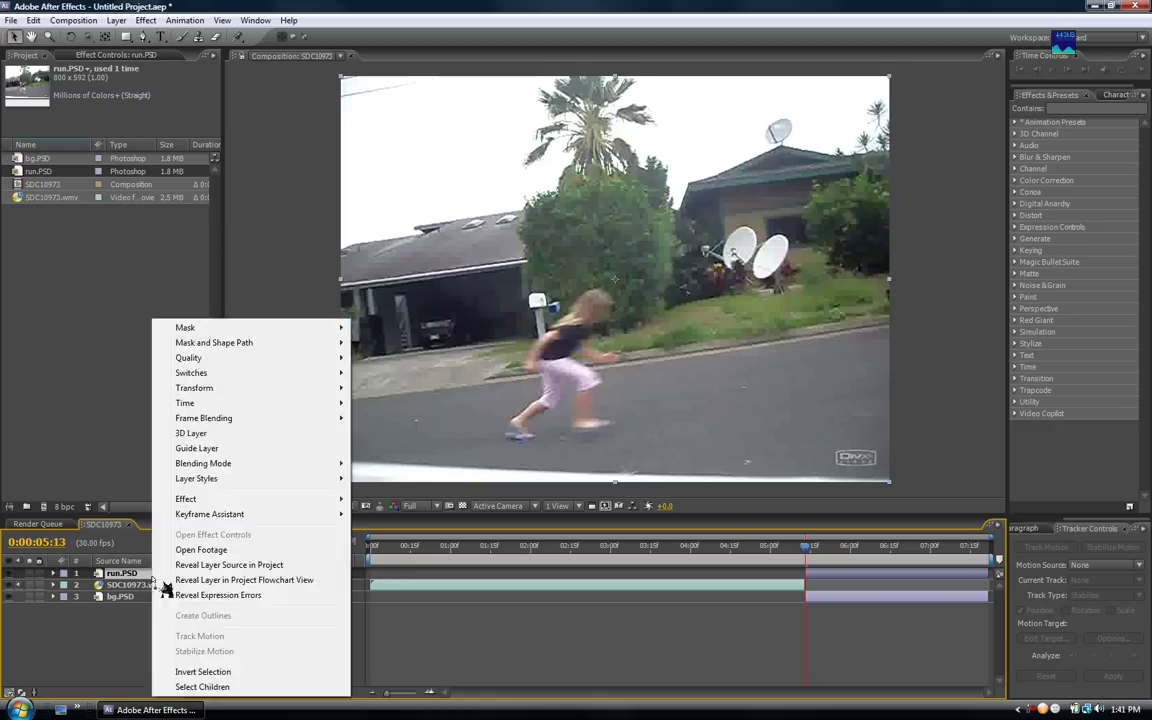
mouse_move(290, 328)
left_click(385, 328)
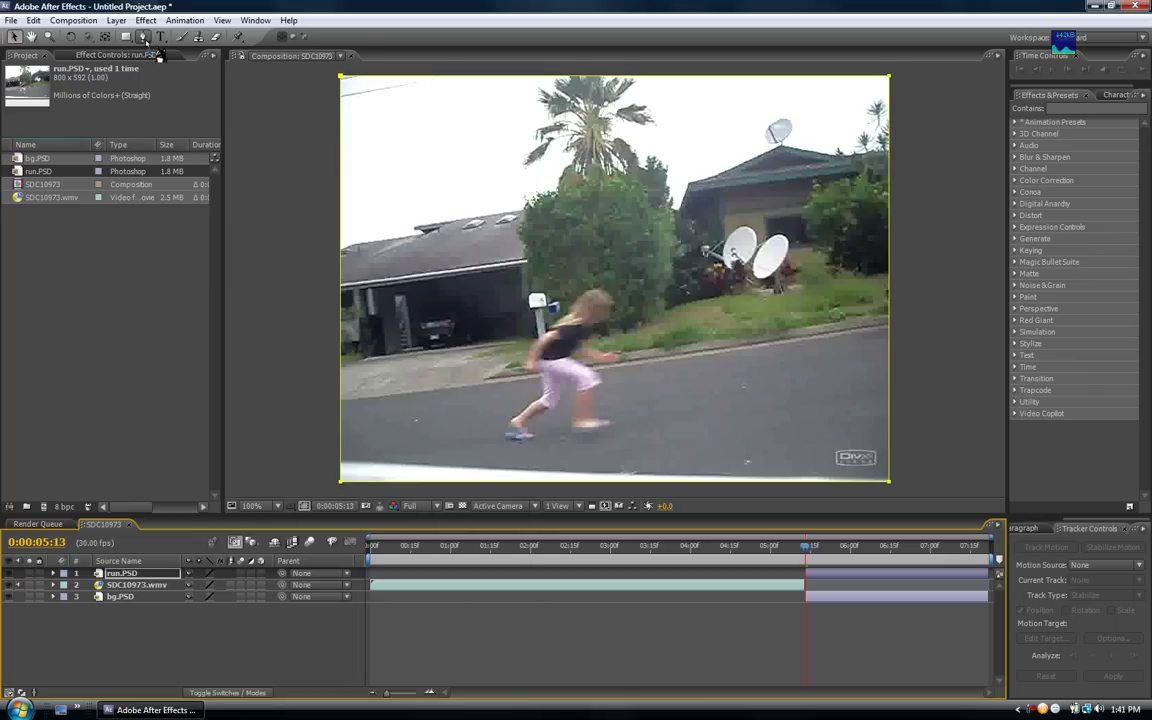
left_click(143, 37)
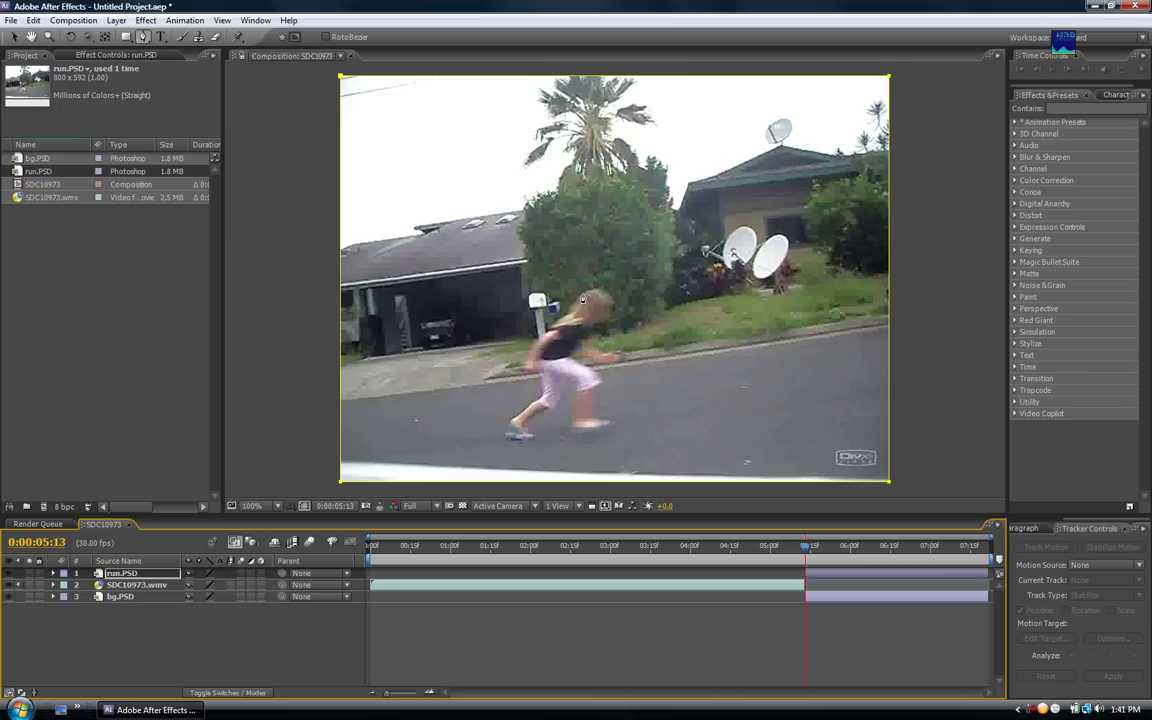
Step: Trace mask points around the girl's head and along her arm
left_click(585, 293)
left_click(603, 298)
left_click(611, 308)
left_click(606, 317)
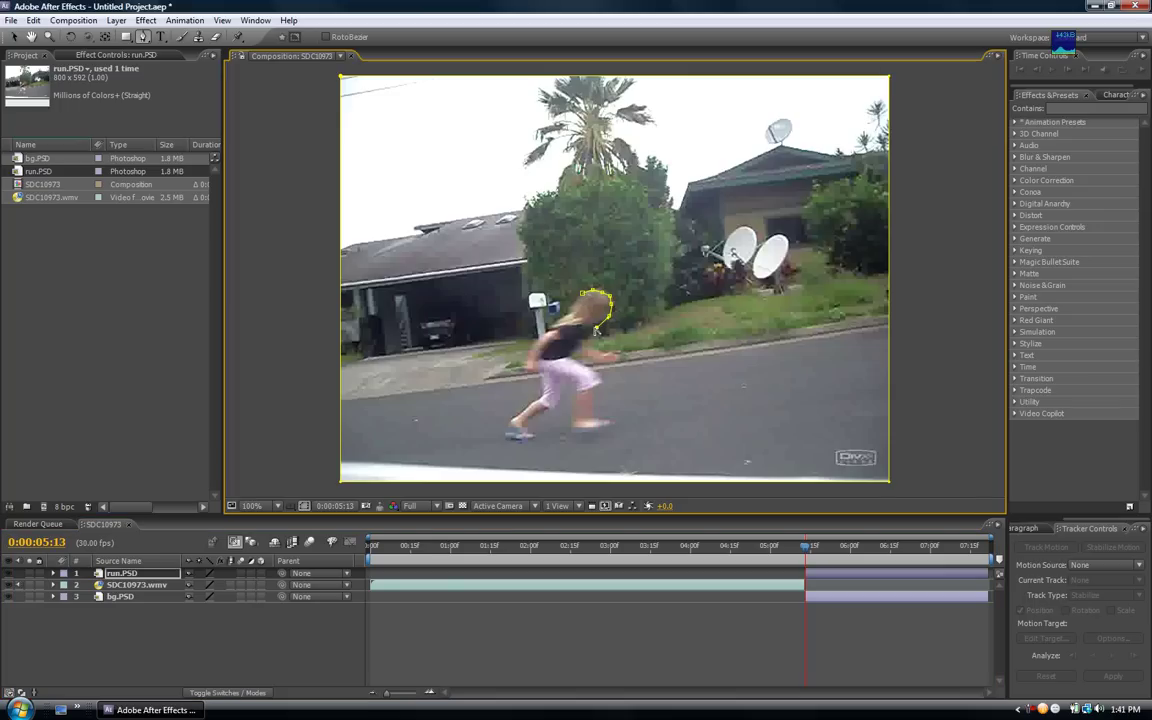
left_click(590, 337)
left_click(619, 355)
left_click(586, 354)
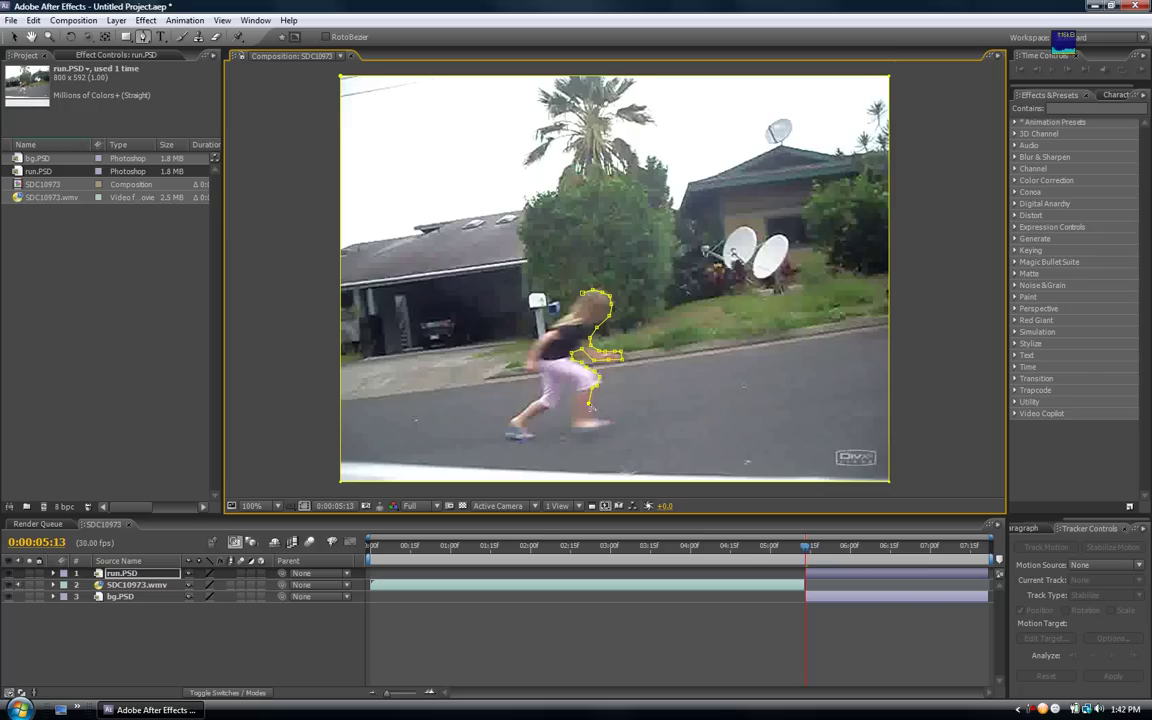
Step: Continue the mask down her body, around her legs and shoe, up to her hip
left_click(594, 416)
left_click(601, 420)
left_click(578, 428)
left_click(577, 394)
left_click(562, 380)
left_click(529, 420)
left_click(535, 441)
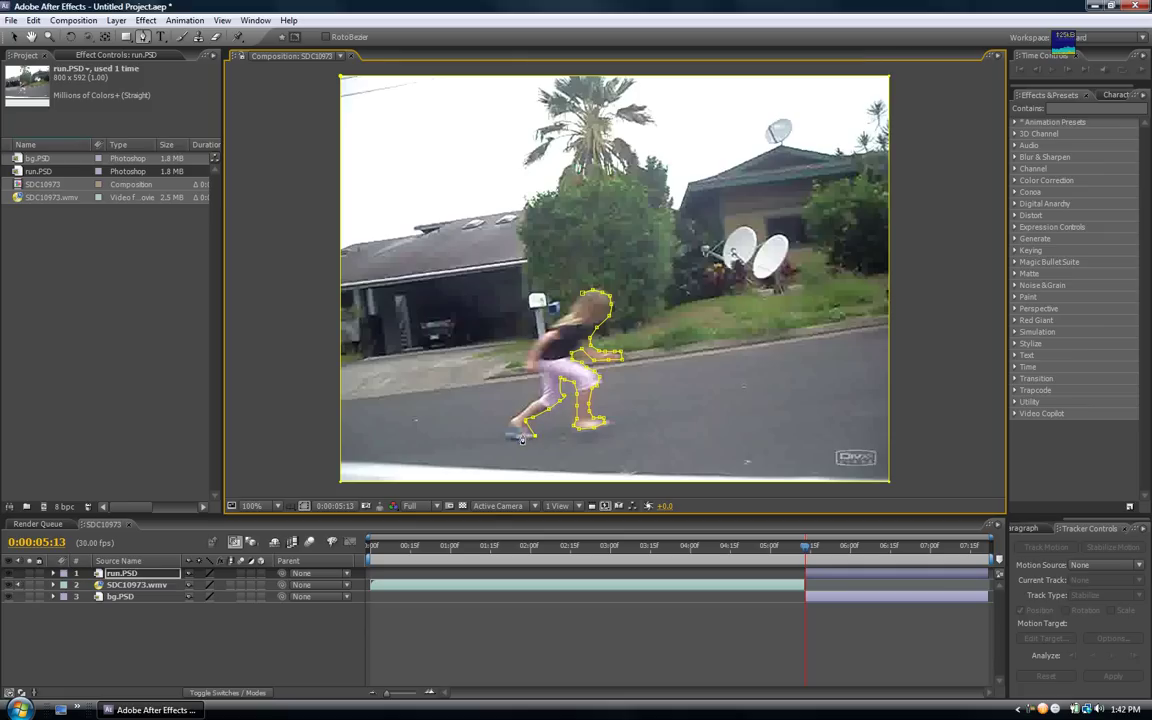
left_click(521, 443)
left_click(509, 431)
left_click(545, 386)
left_click(527, 368)
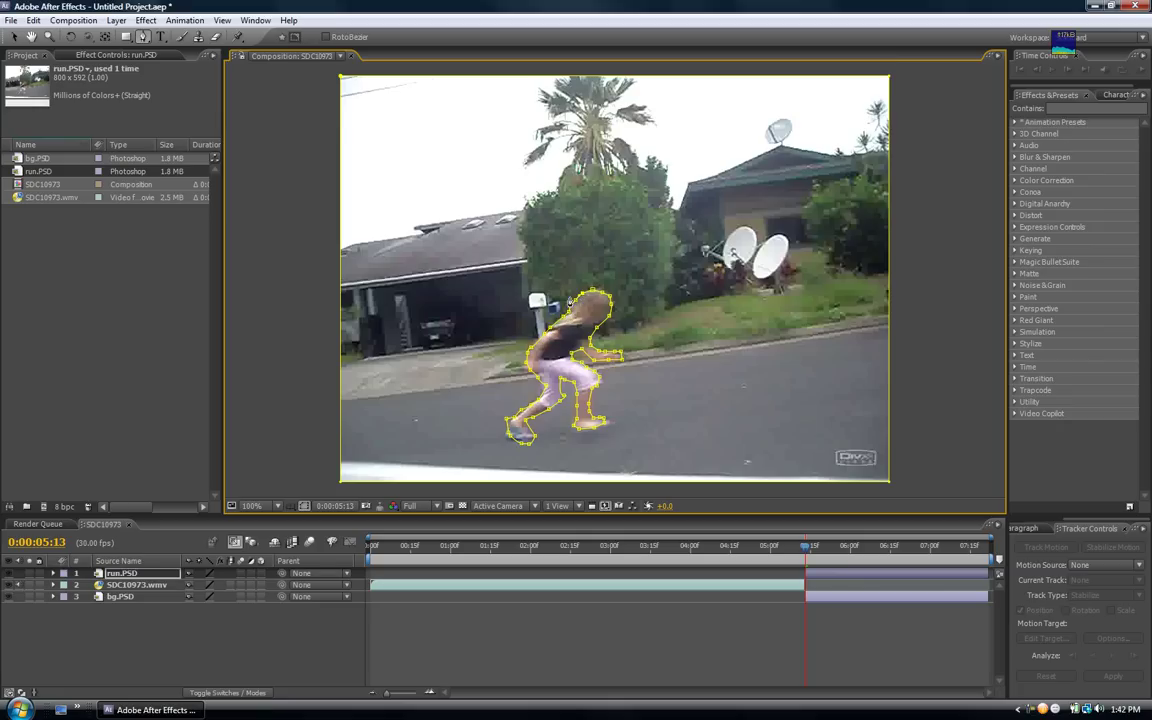
Step: Undo the stray mask points, leaving a closed mask around the running girl
left_click(341, 80)
left_click(889, 78)
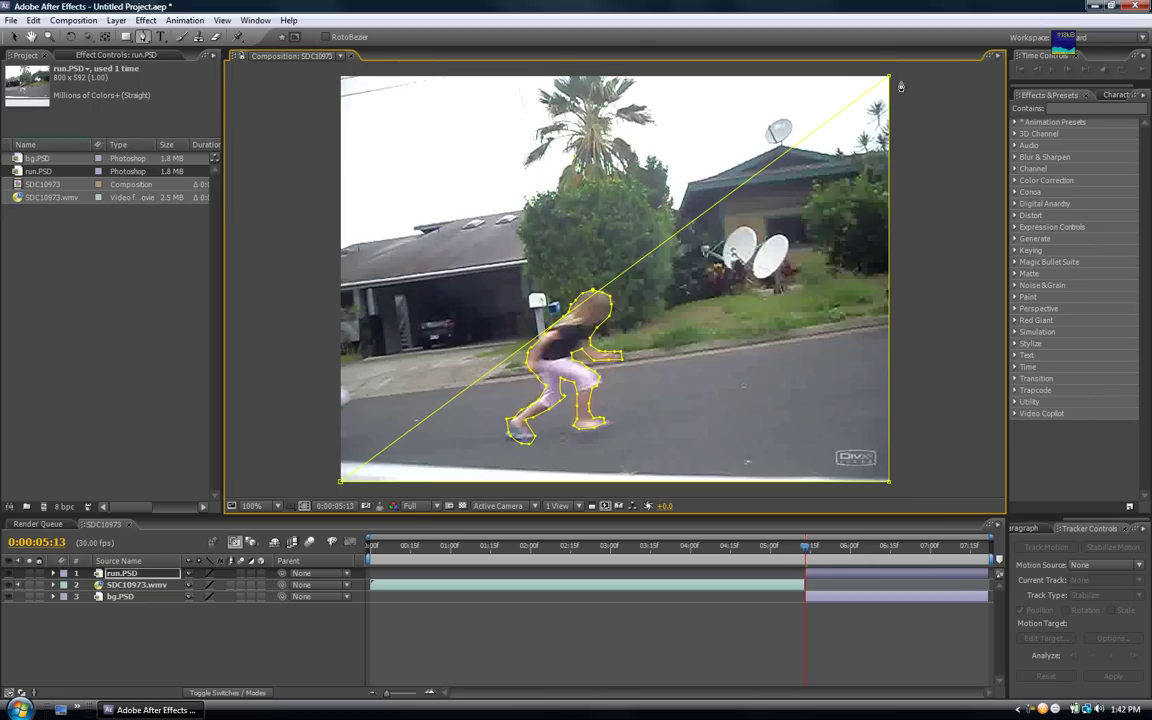
key("ctrl+z")
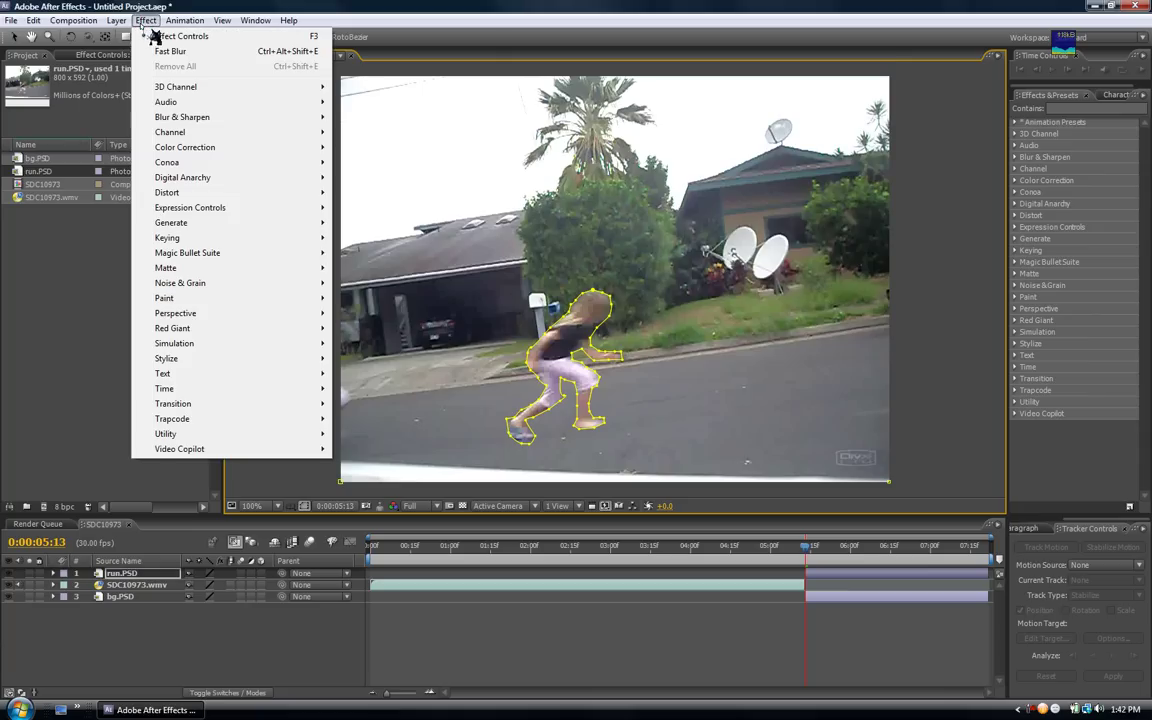
Step: Apply Fast Blur to the run.PSD layer and set its Blurriness to 15.0
mouse_move(283, 117)
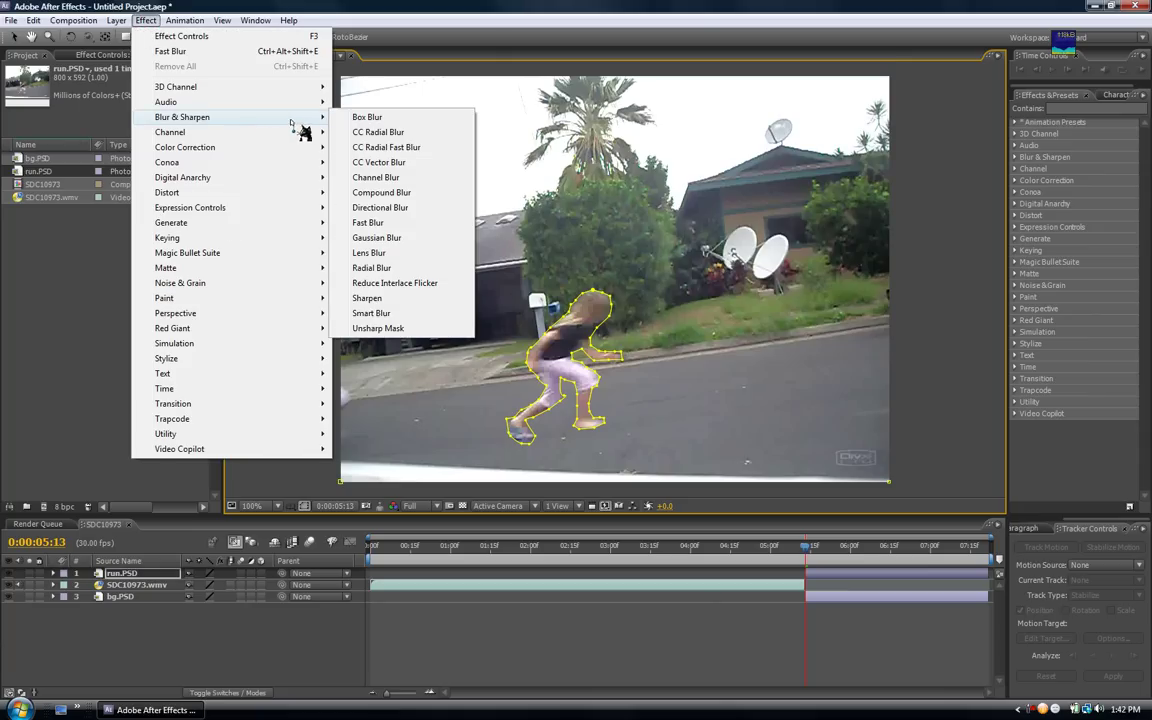
left_click(368, 222)
left_click(377, 237)
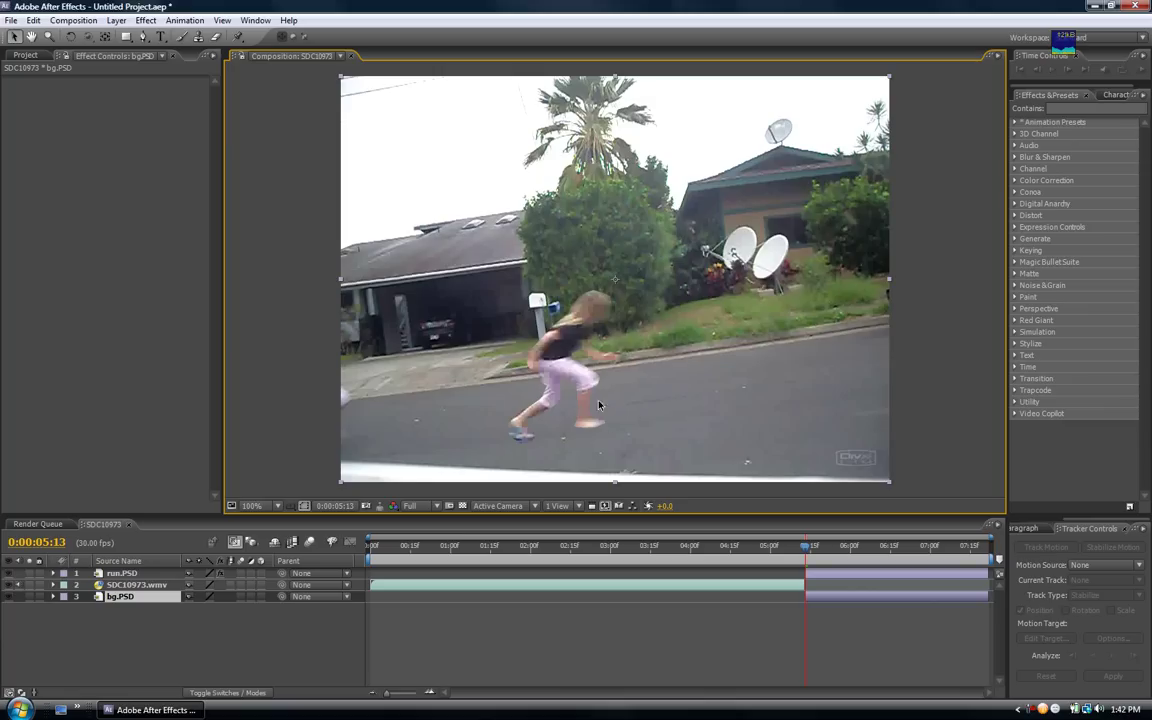
left_click(122, 572)
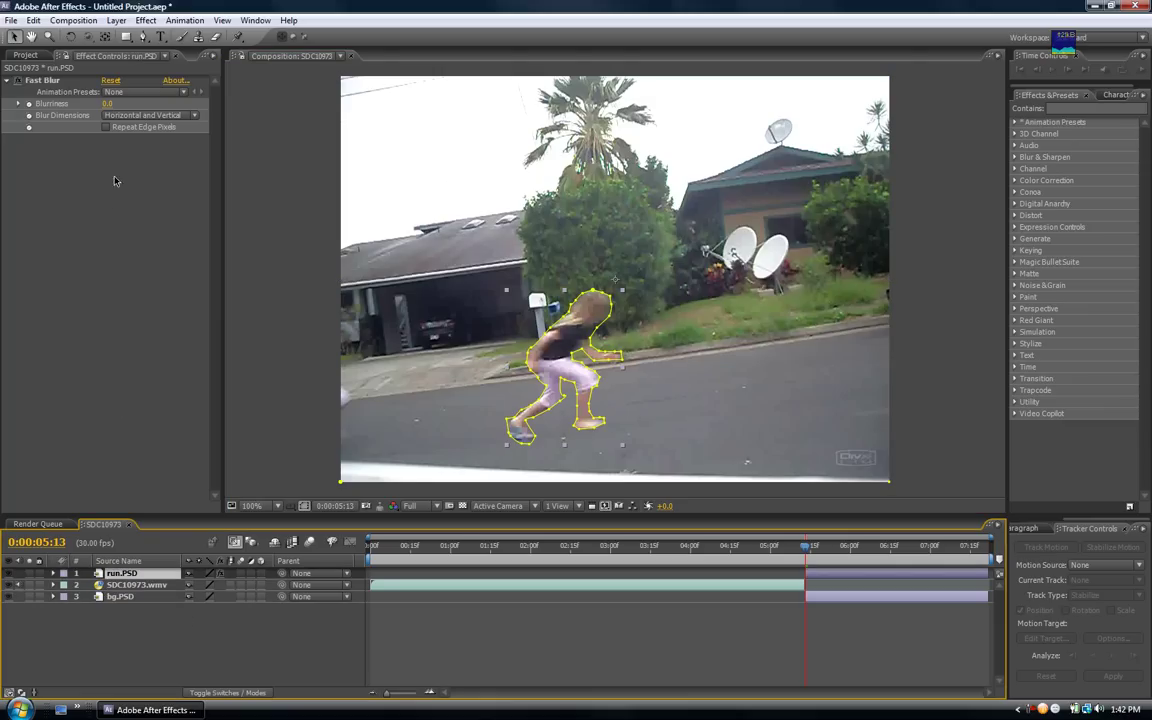
left_click_drag(104, 104, 113, 101)
left_click(113, 102)
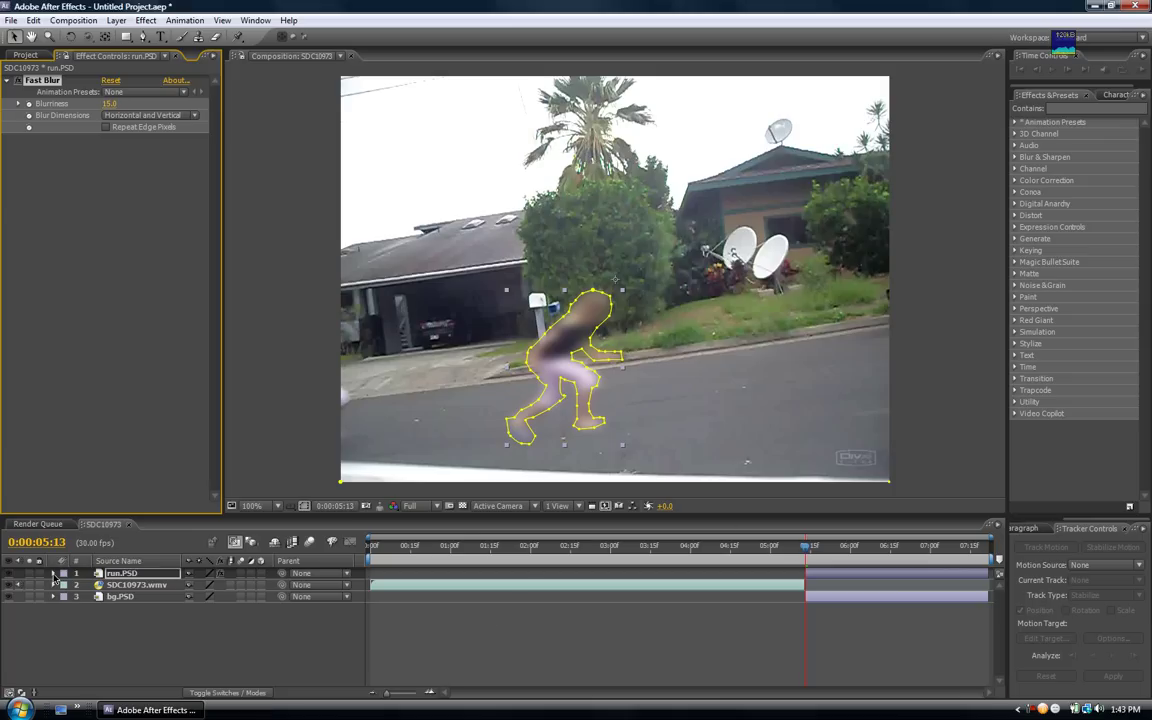
Step: Keyframe run.PSD Position from 488, 284 at 0:00:05:13 to off the right edge at 0:00:05:18
left_click(53, 574)
left_click(65, 608)
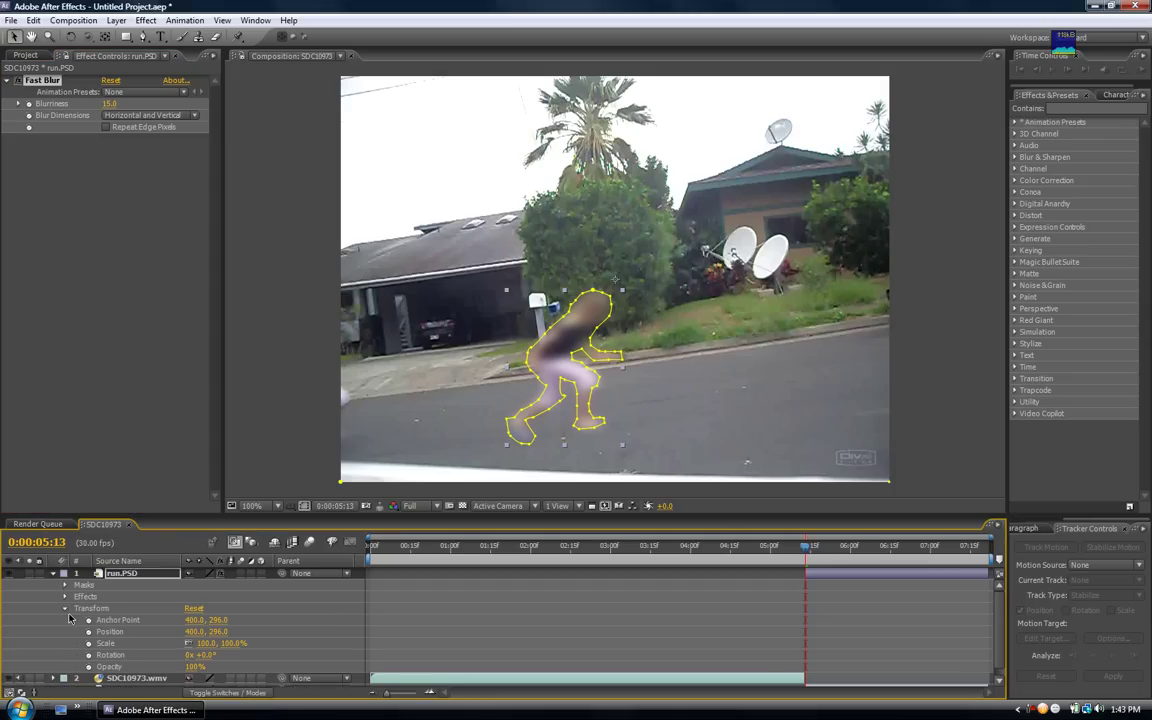
left_click(89, 632)
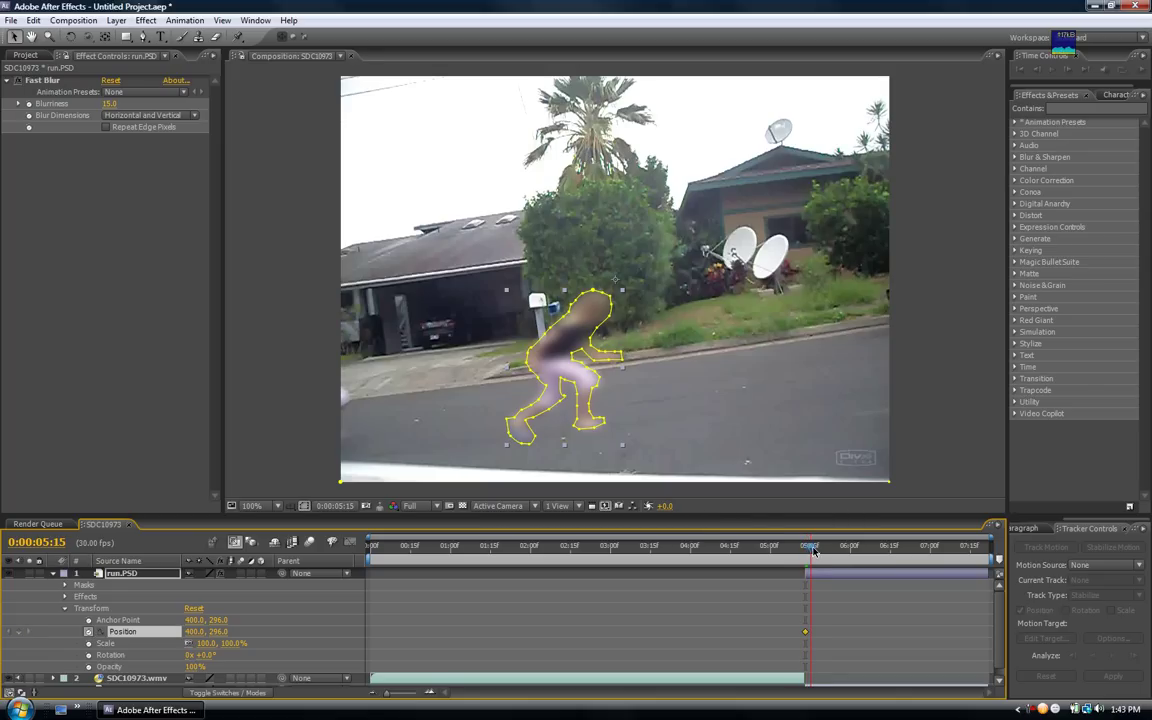
left_click_drag(807, 551, 818, 552)
left_click_drag(560, 366, 991, 354)
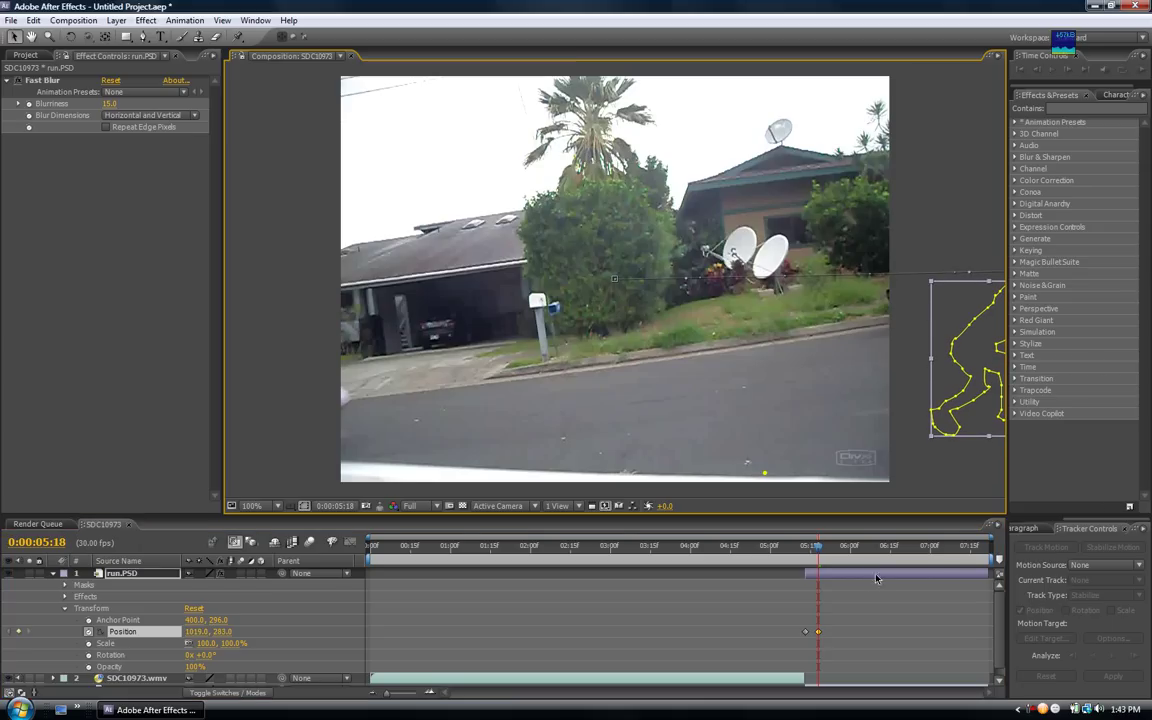
left_click_drag(821, 548, 809, 576)
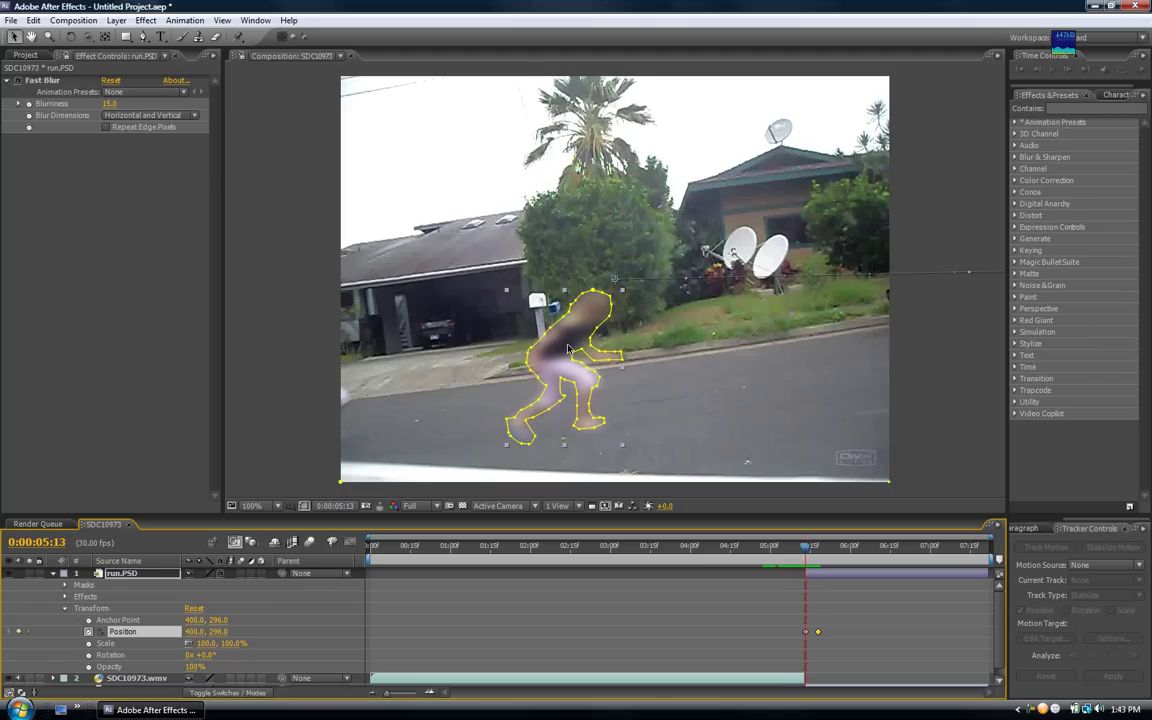
left_click_drag(565, 348, 625, 341)
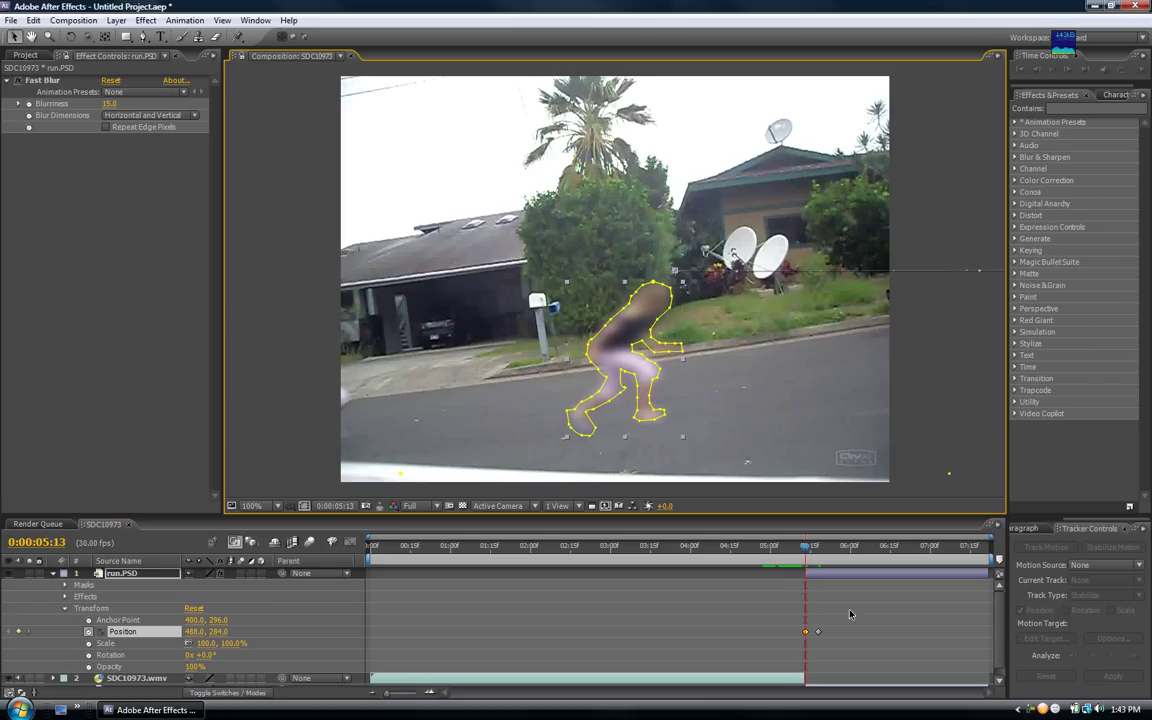
left_click_drag(806, 552, 784, 558)
Step: Preview the dash animation twice, then park at 0:00:05:01 with the girl visible
left_click(1052, 70)
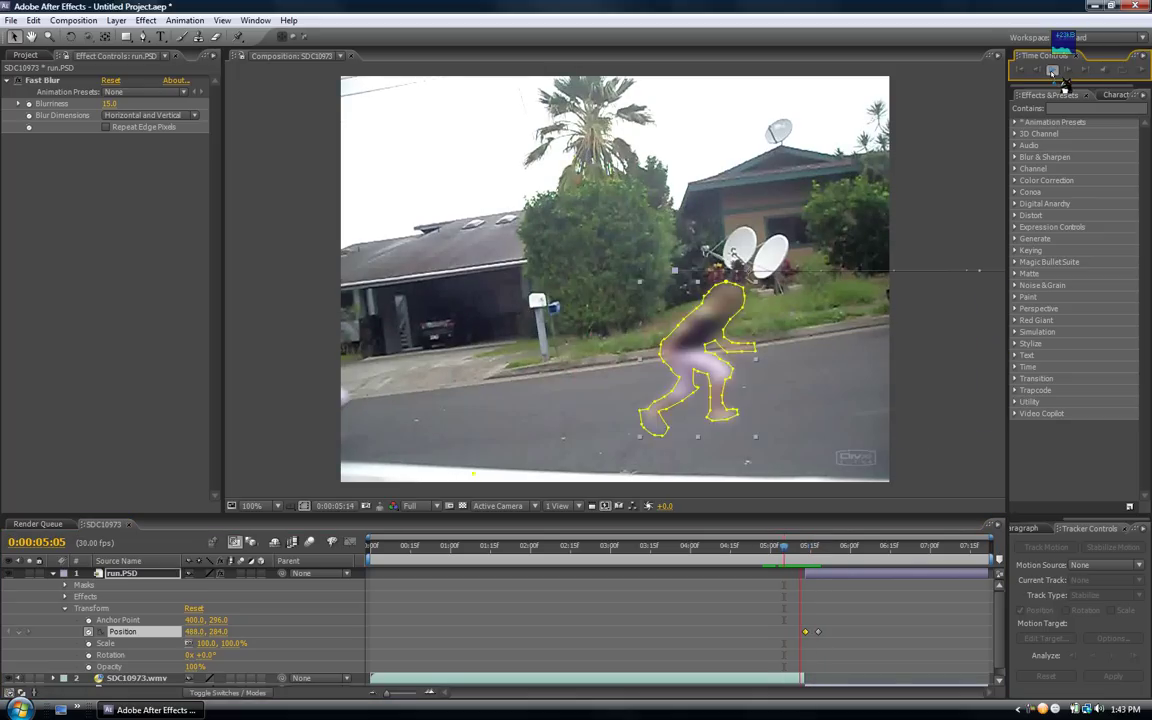
left_click_drag(806, 550, 810, 549)
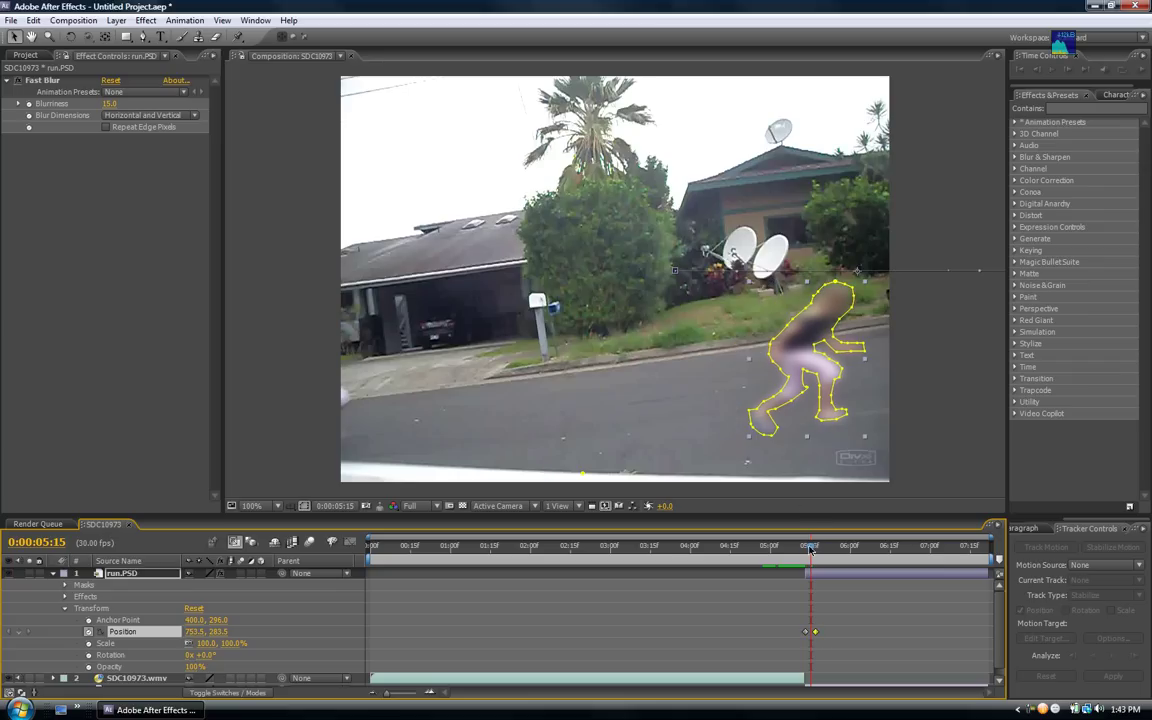
left_click_drag(810, 549, 782, 549)
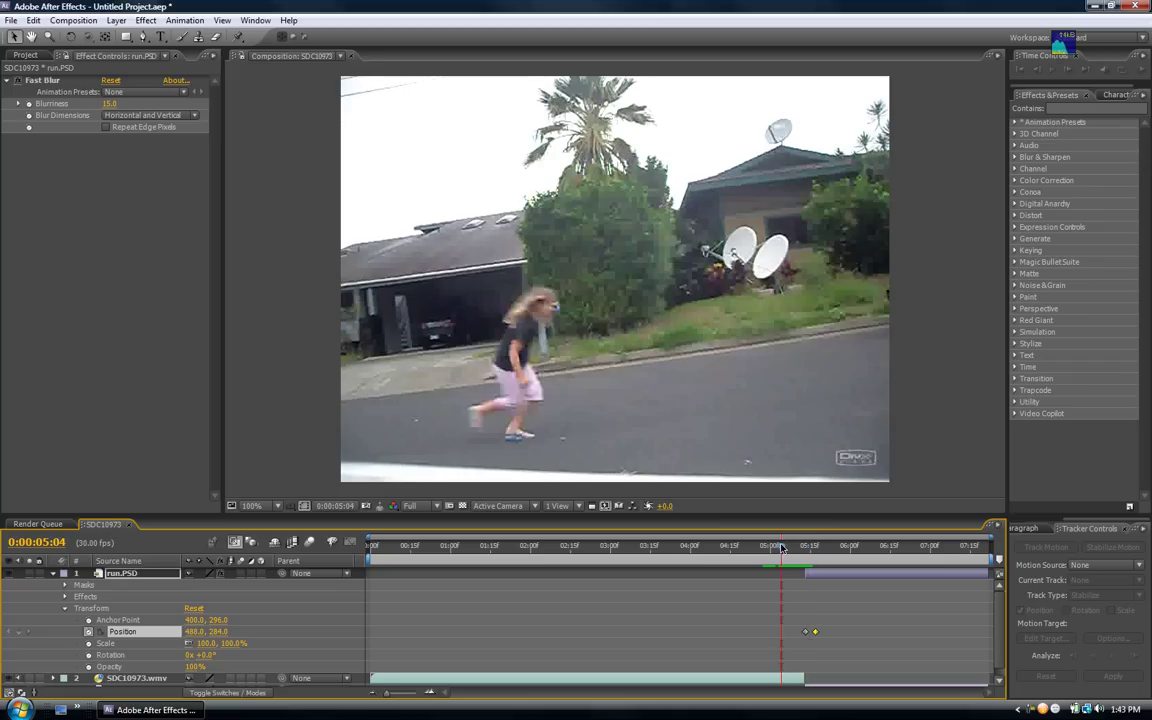
left_click(1062, 80)
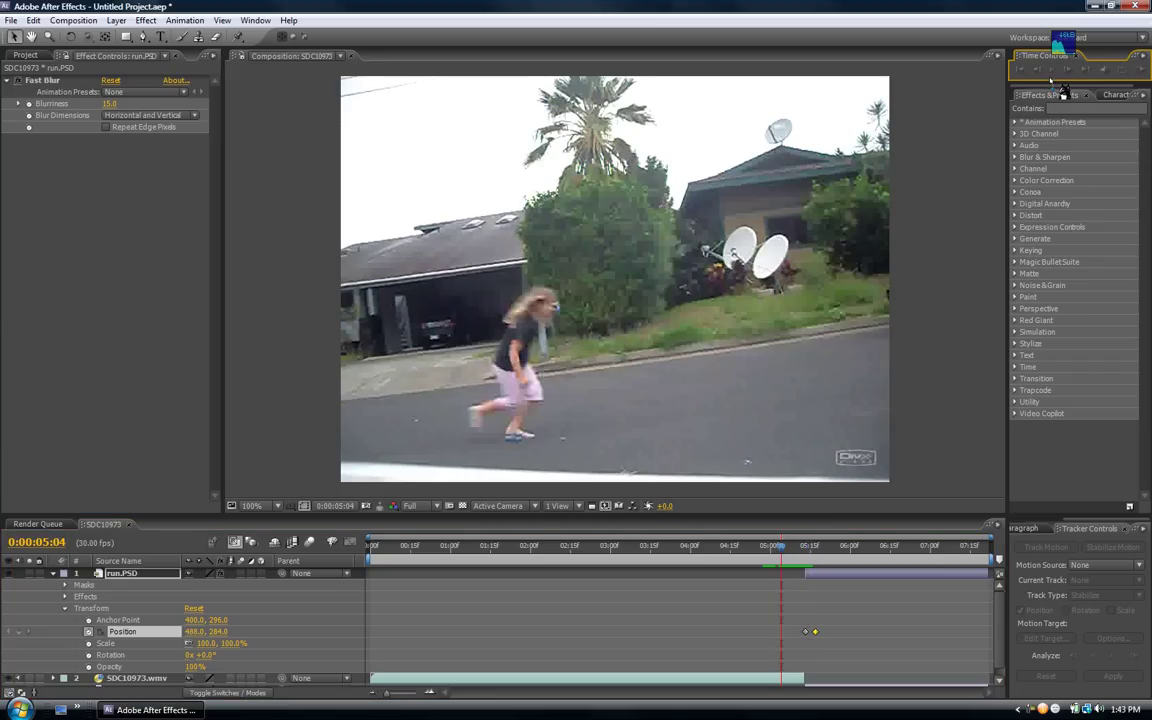
left_click(1053, 70)
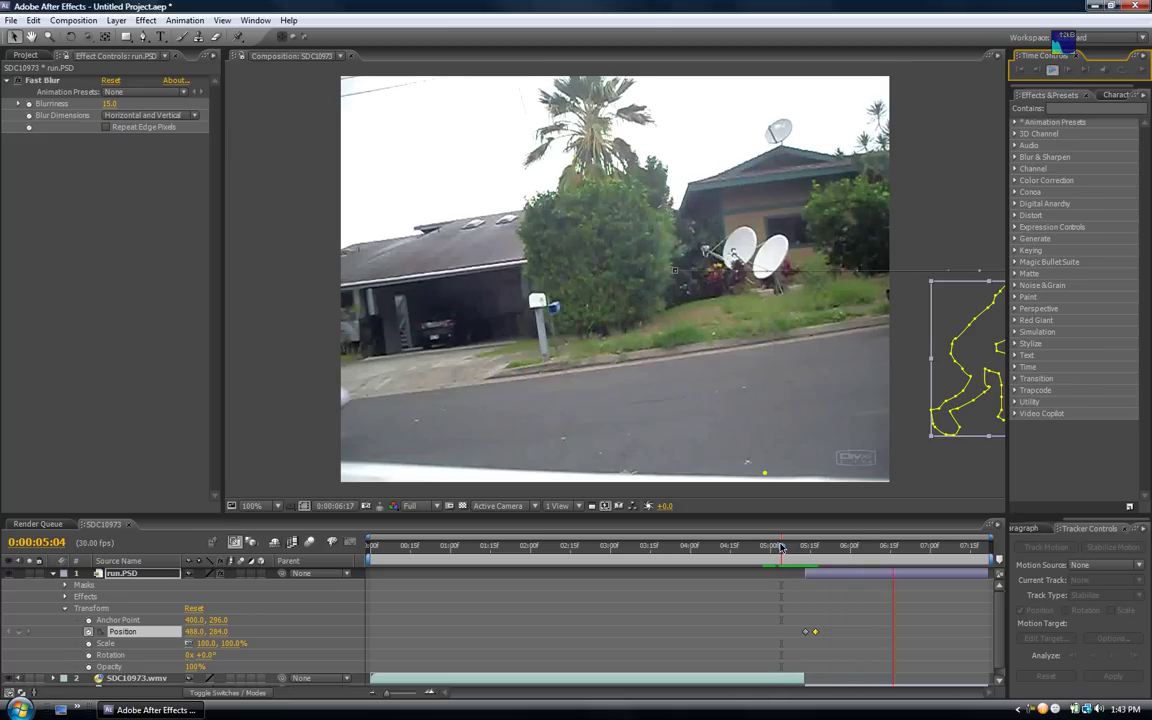
left_click_drag(781, 548, 772, 551)
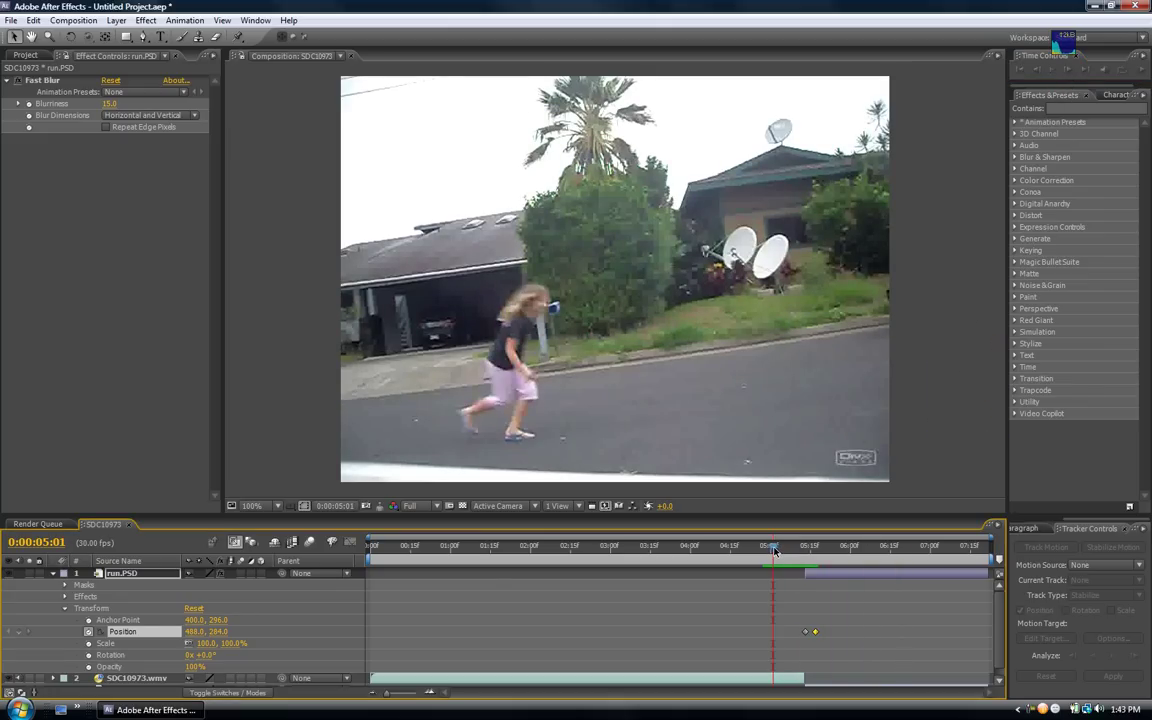
Step: Add bg.PSD Position keyframes at 0:00:05:11 and 0:00:05:18, both at 400.0, 296.0
left_click(53, 575)
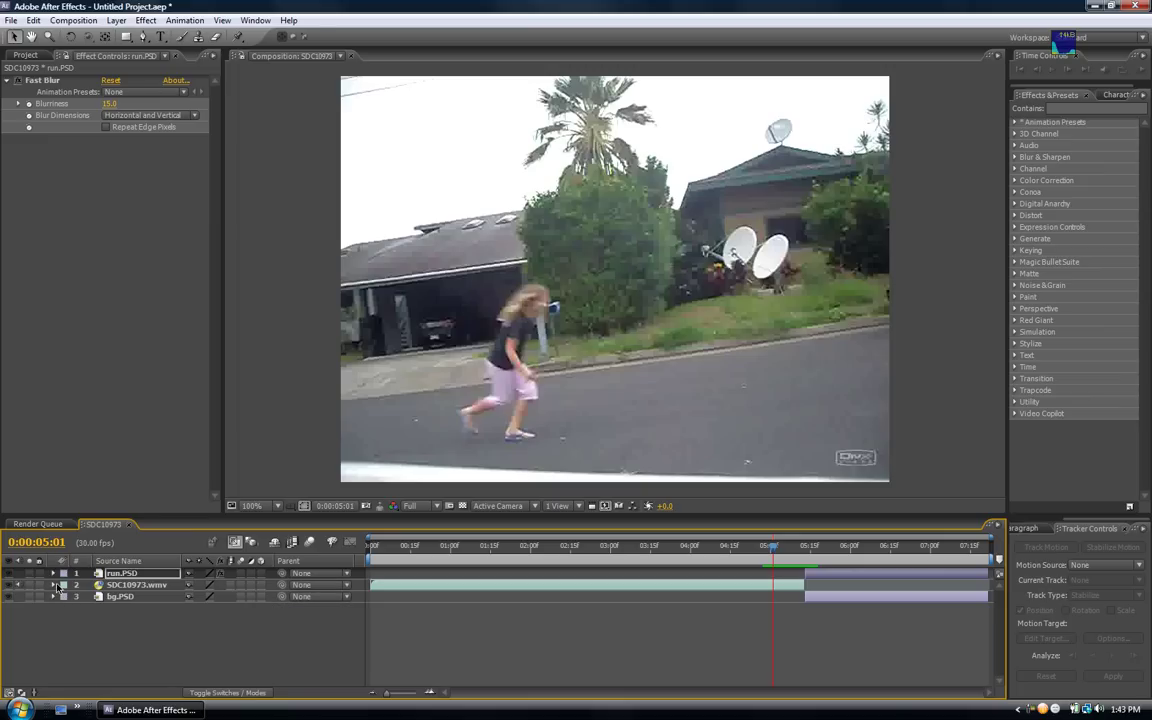
left_click(55, 597)
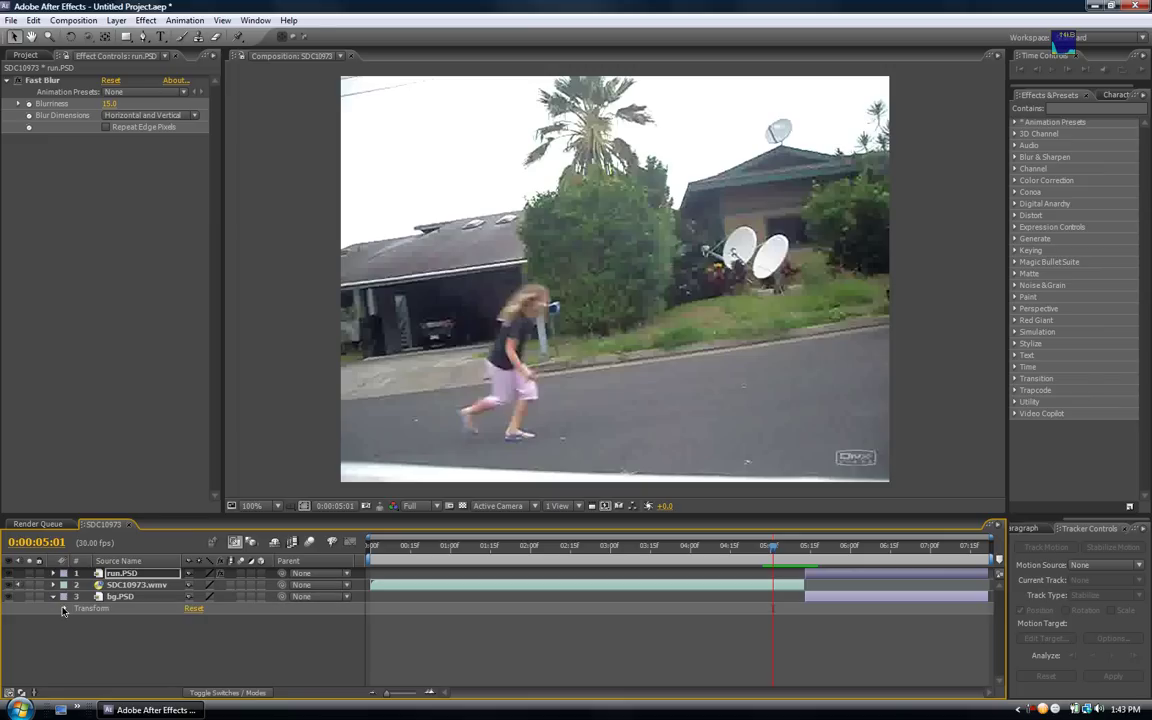
left_click(64, 609)
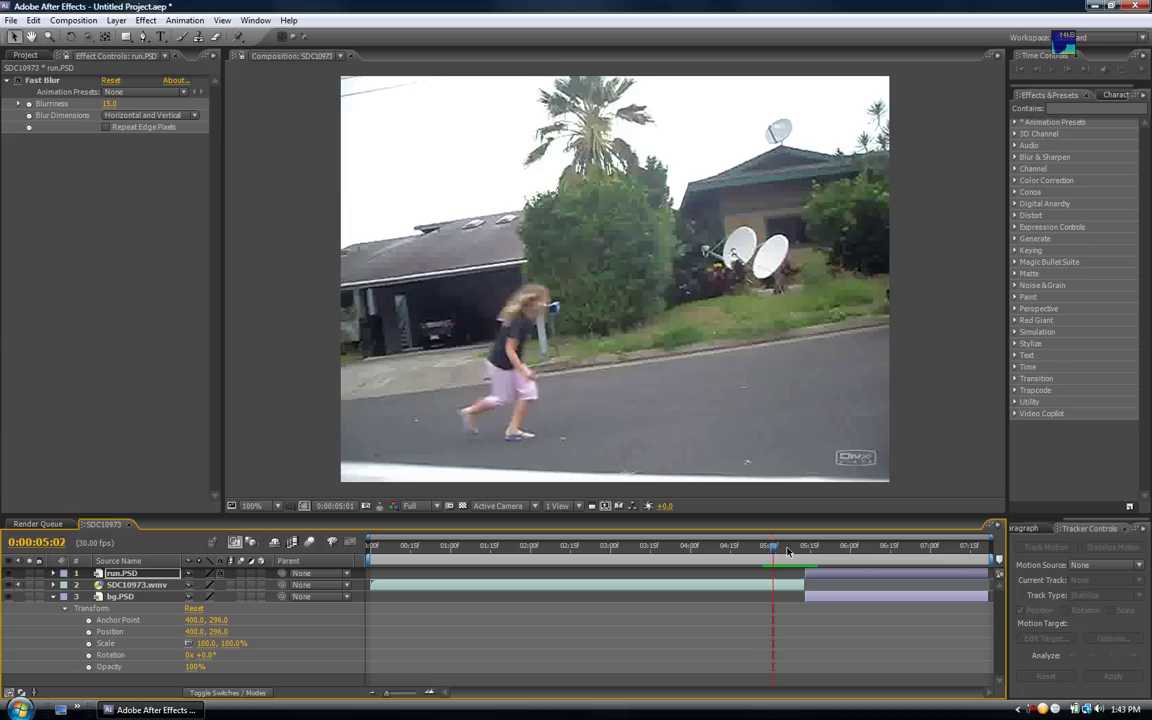
left_click_drag(779, 546, 802, 556)
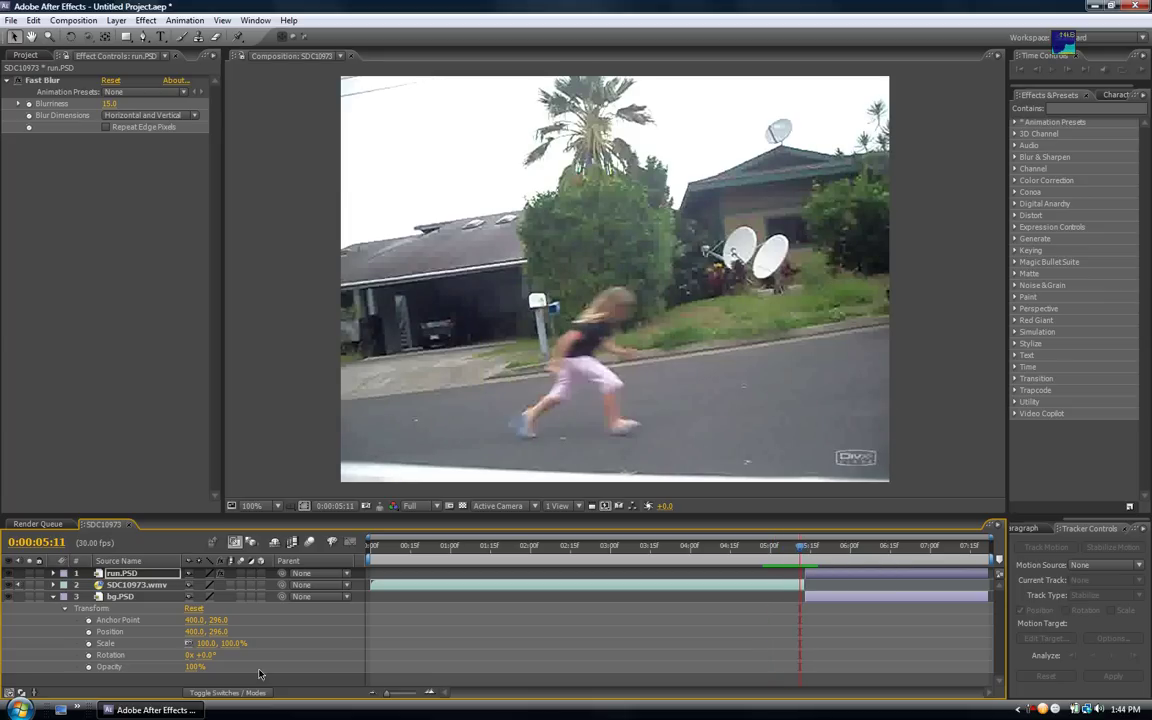
left_click(89, 633)
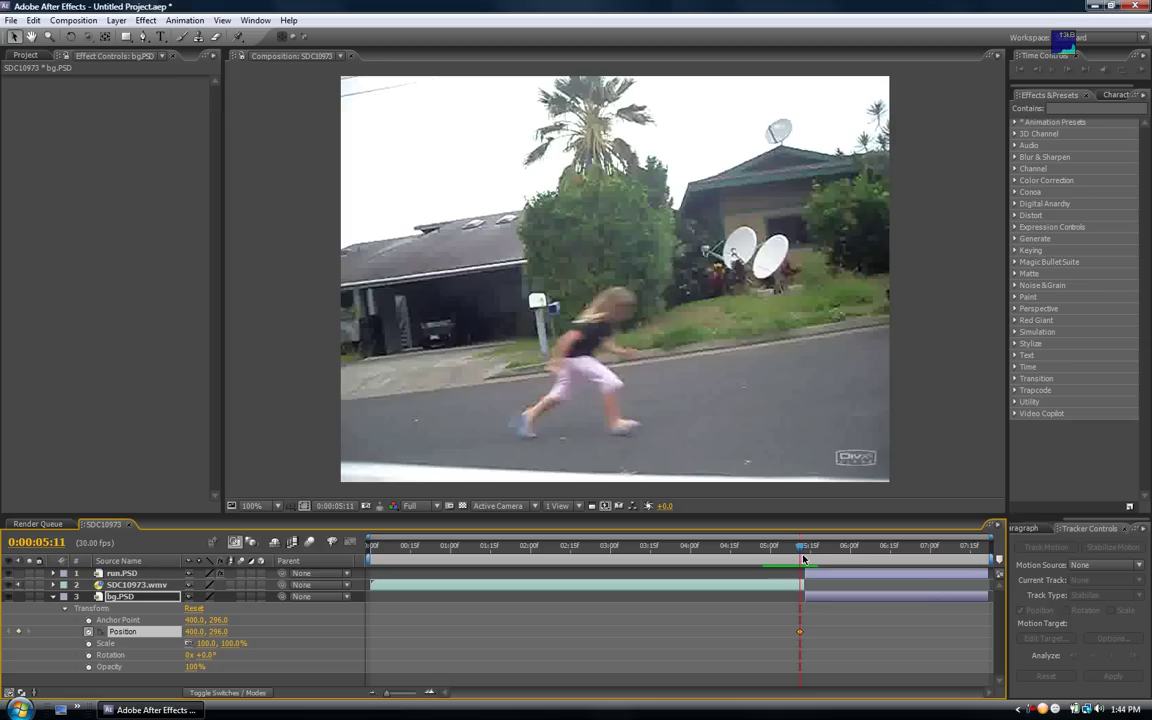
left_click_drag(801, 550, 818, 548)
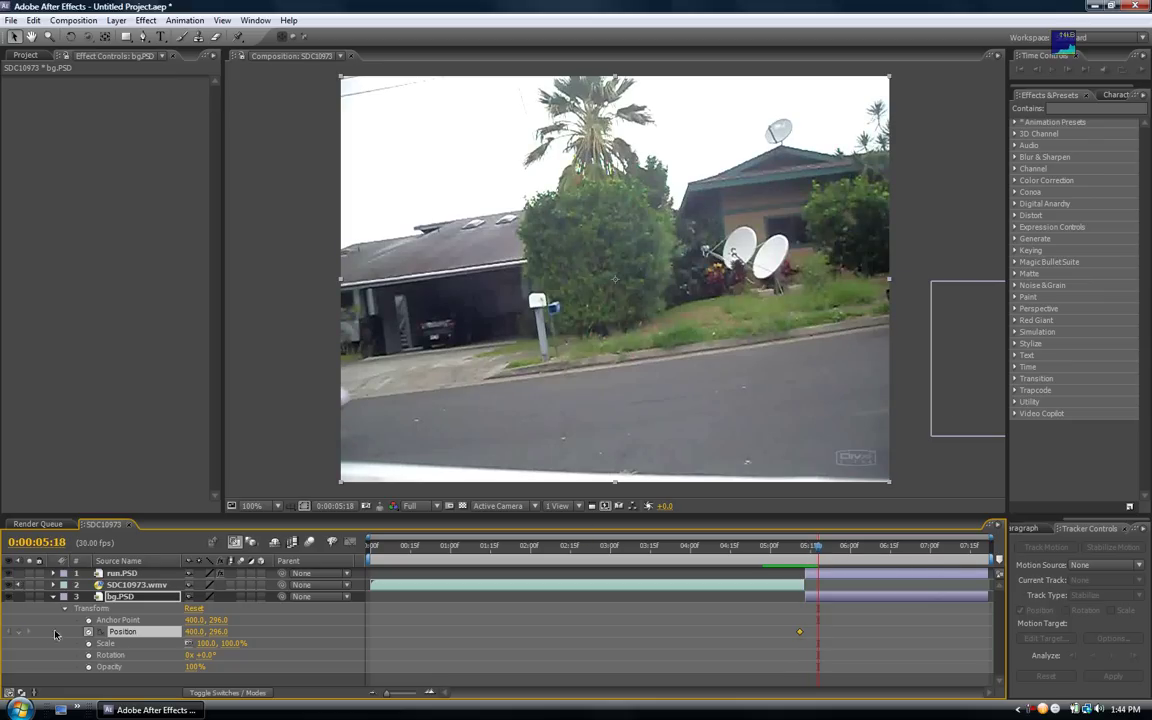
left_click(798, 632)
left_click(1040, 528)
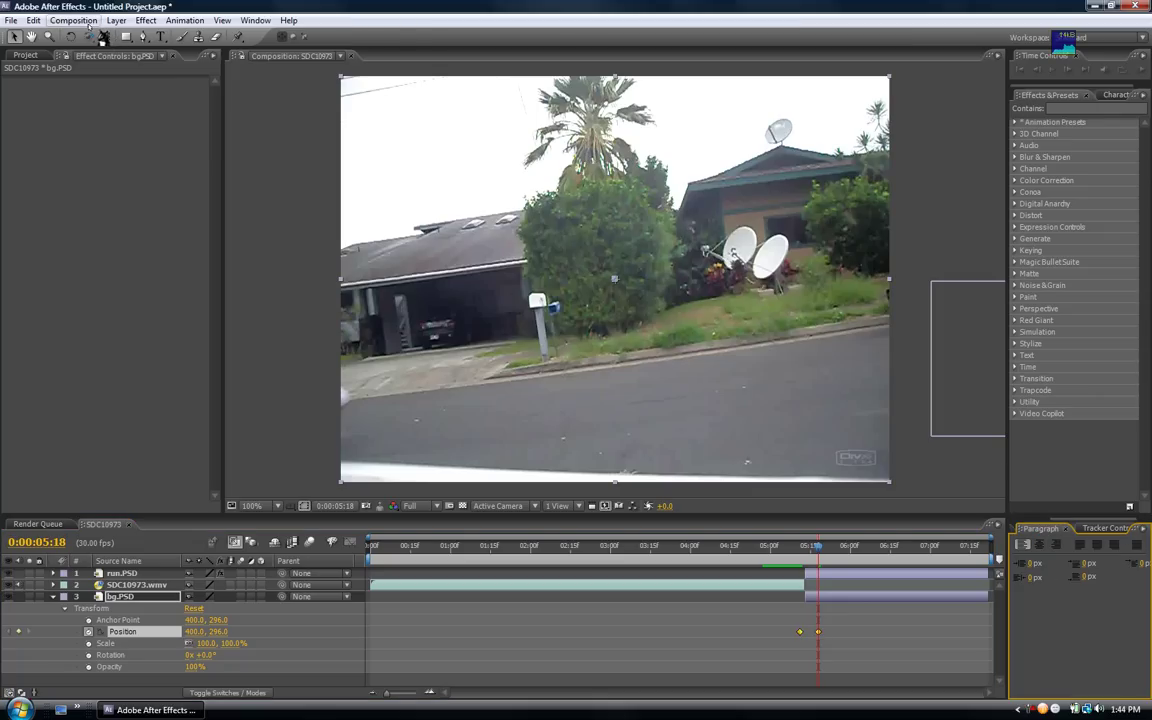
Step: Wiggle the background's Position keyframes in The Wiggler with Jagged noise at frequency 22
left_click(255, 20)
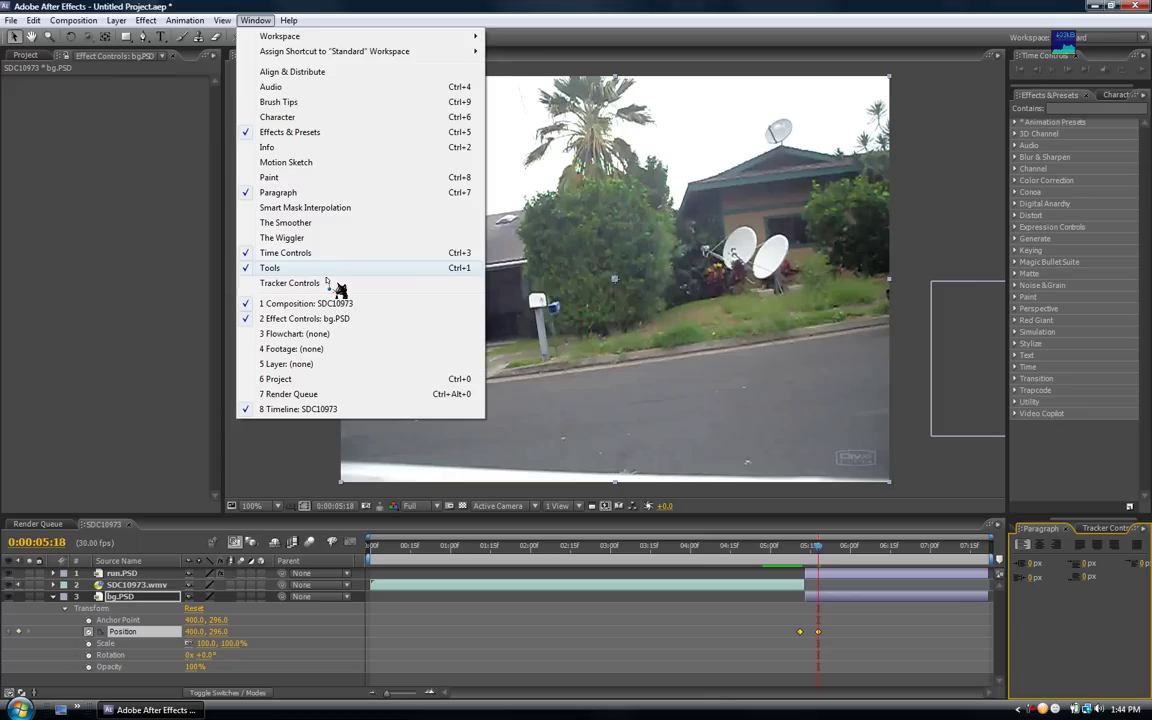
left_click(356, 241)
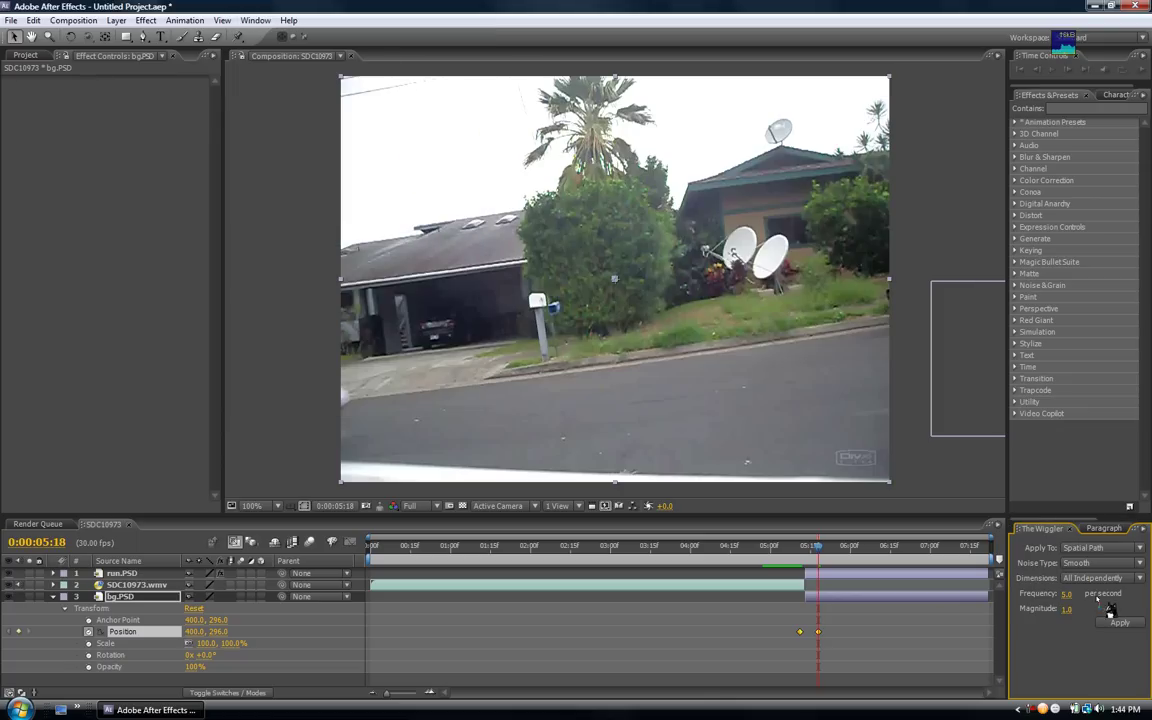
left_click(1139, 563)
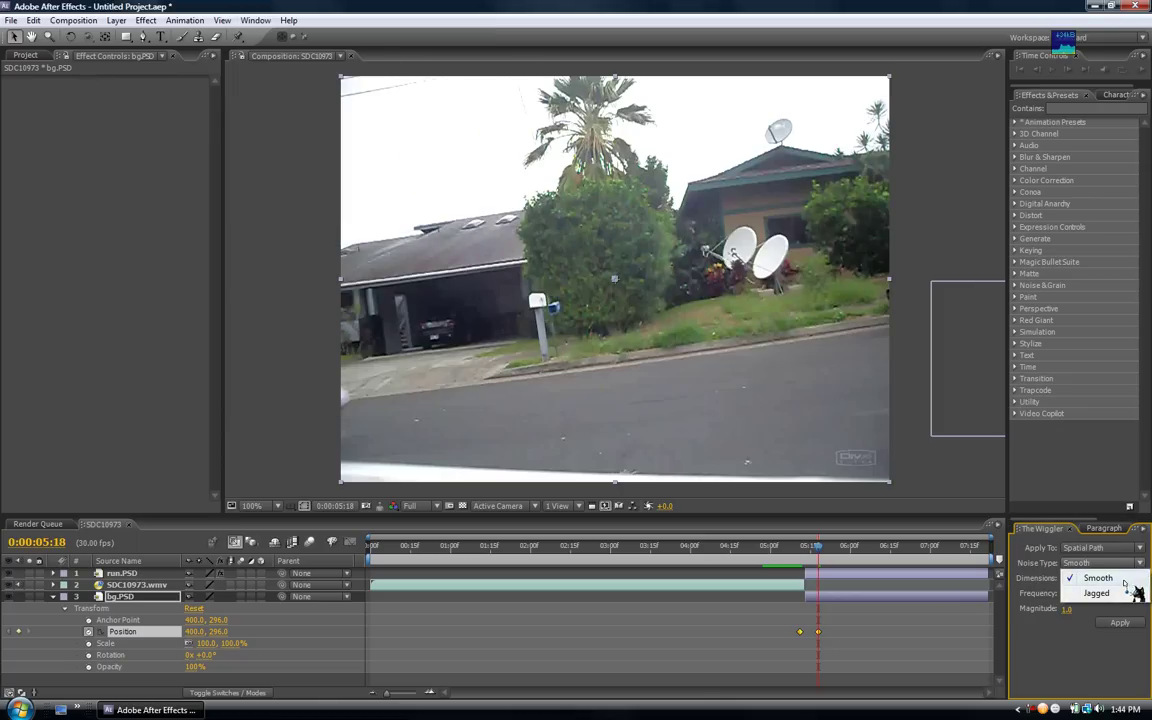
left_click(1131, 598)
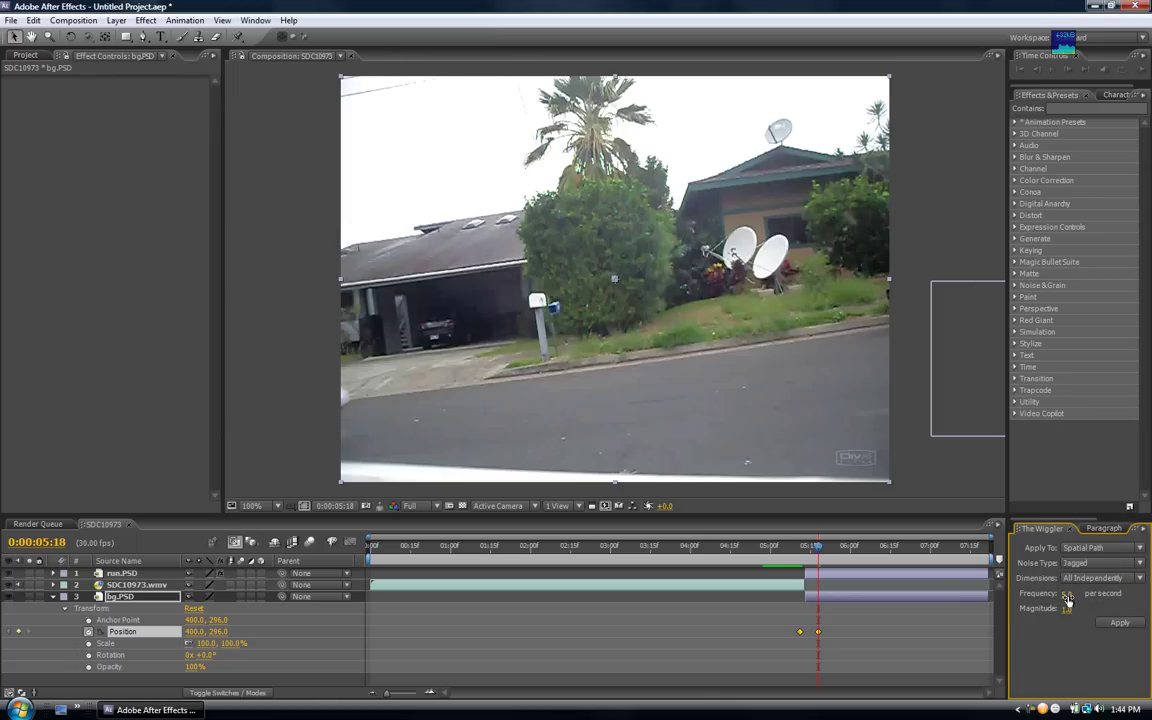
mouse_move(1067, 598)
left_mouse_down()
mouse_move(1093, 612)
mouse_move(1067, 615)
left_mouse_up()
left_click(1115, 622)
left_click_drag(825, 549, 803, 553)
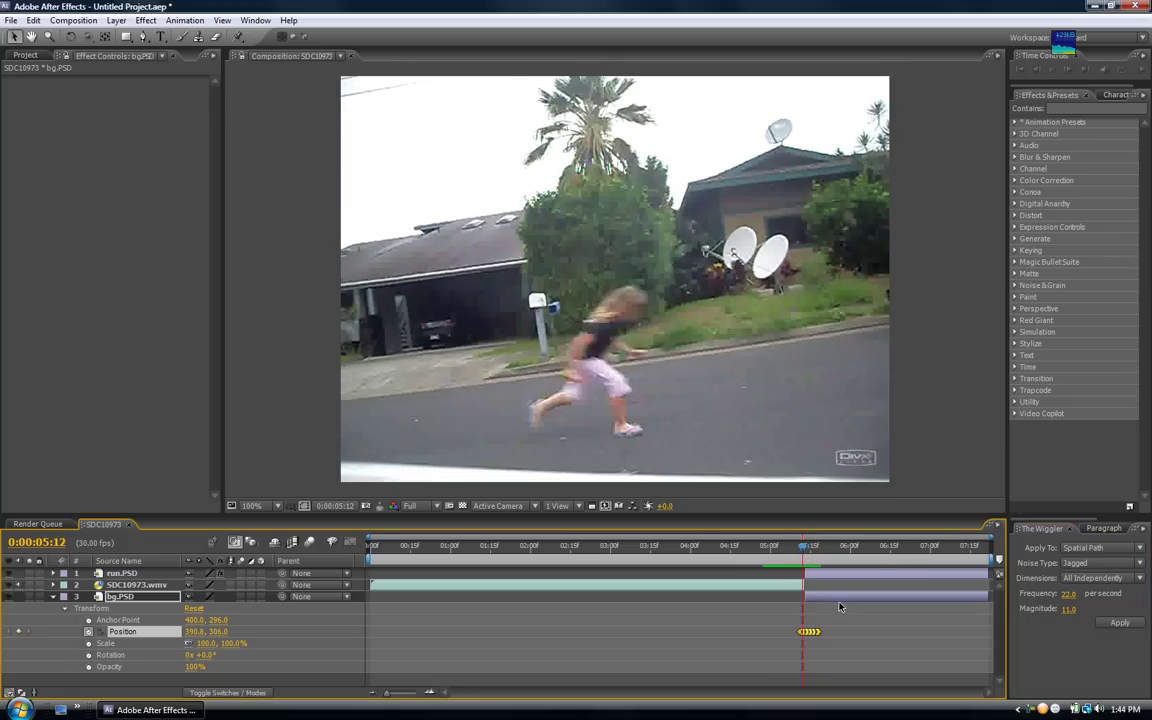
left_click(808, 640)
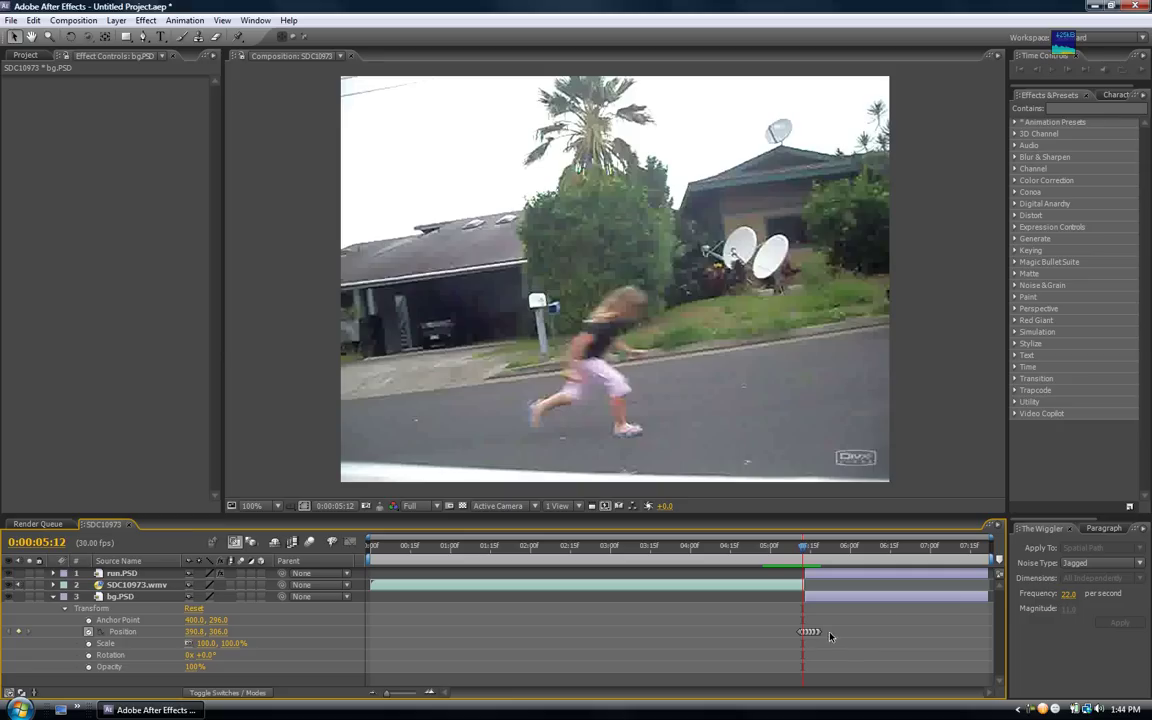
Step: Undo that wiggle and reapply it between both Position keyframes with magnitude 15
left_click(36, 21)
left_click(48, 34)
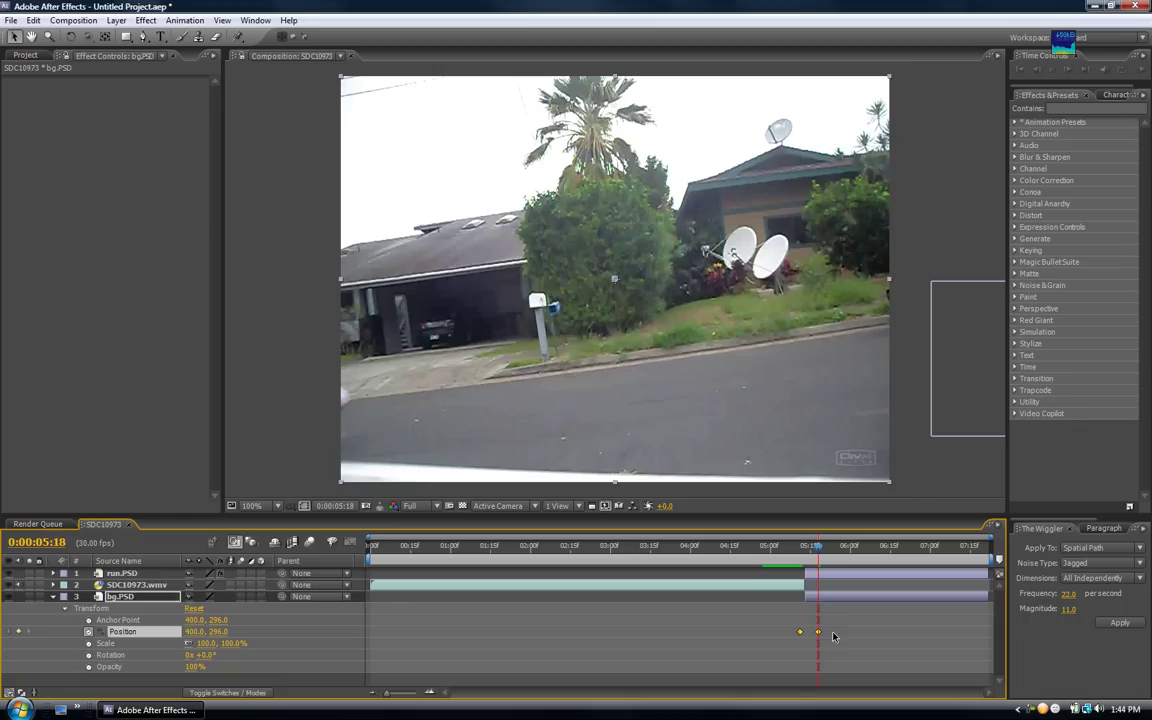
left_click_drag(831, 636, 796, 635)
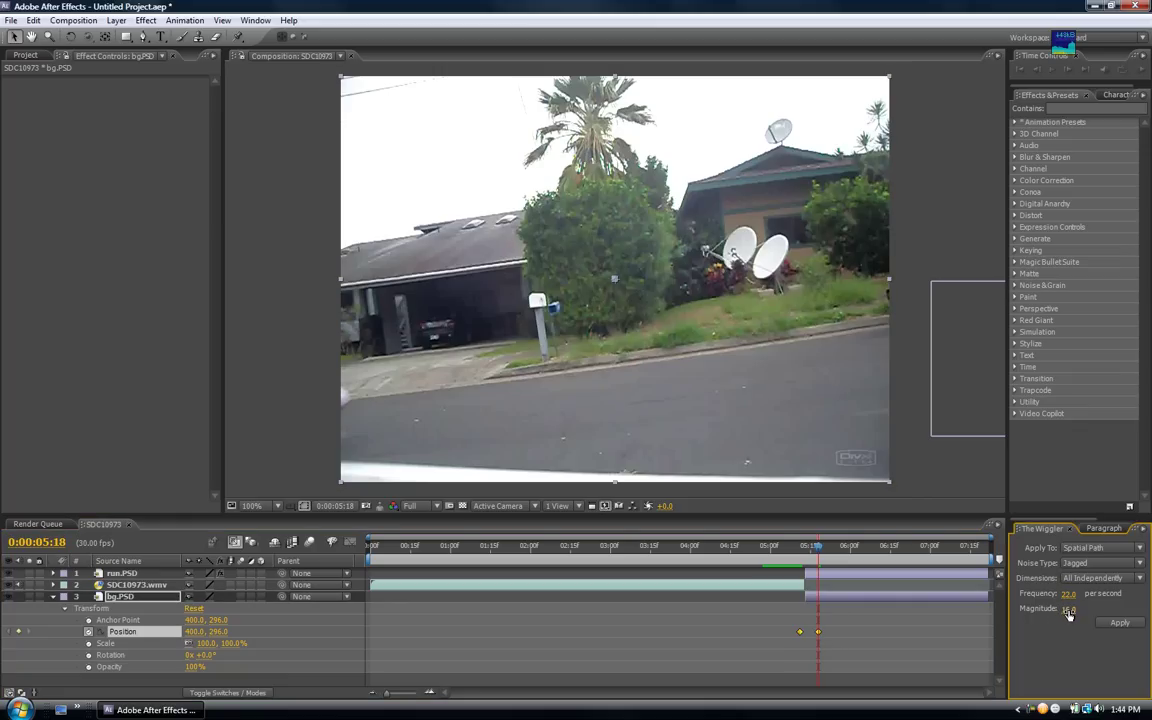
left_click_drag(1070, 615, 1071, 617)
left_click(1120, 622)
mouse_move(818, 549)
left_mouse_down()
mouse_move(800, 549)
mouse_move(822, 547)
mouse_move(810, 548)
left_mouse_up()
Step: Add Motion Tile to bg.PSD with Output Width and Output Height set to 120
left_click(145, 21)
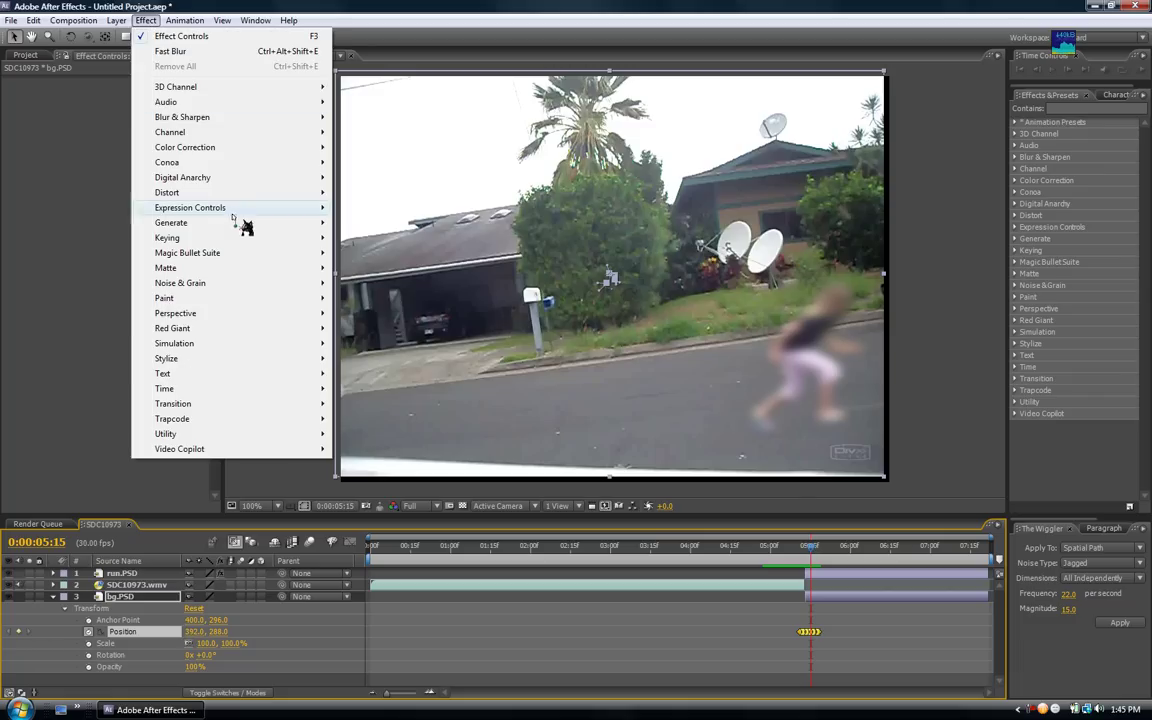
mouse_move(278, 360)
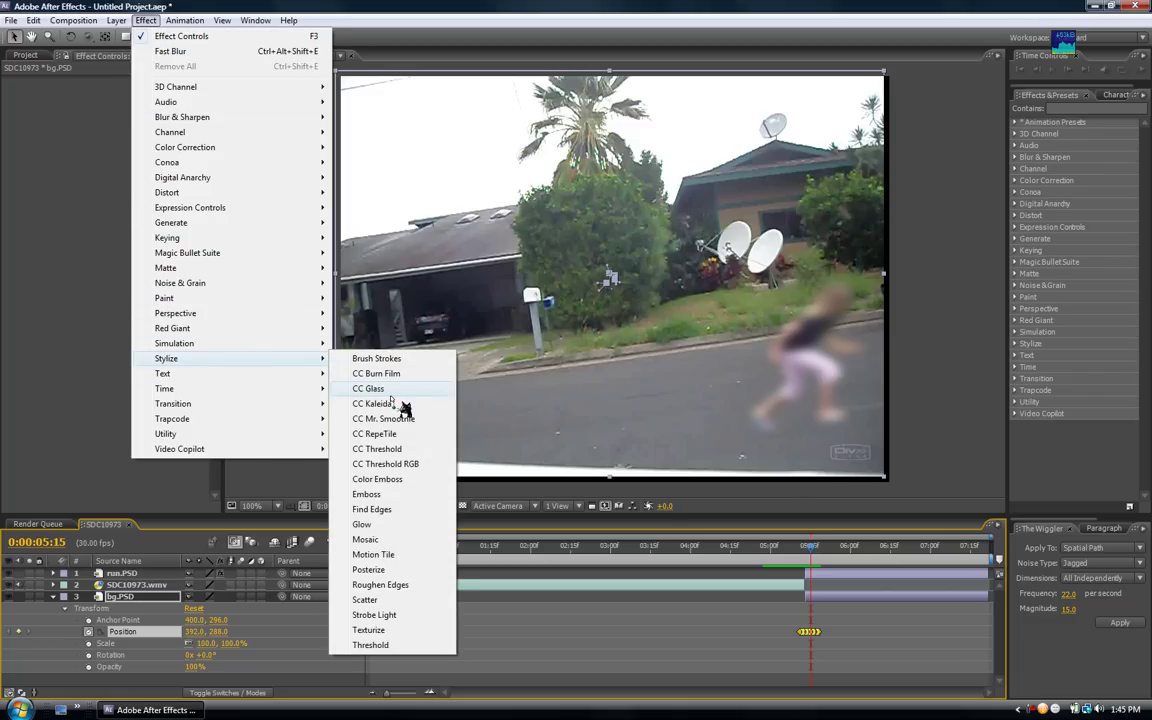
left_click(409, 554)
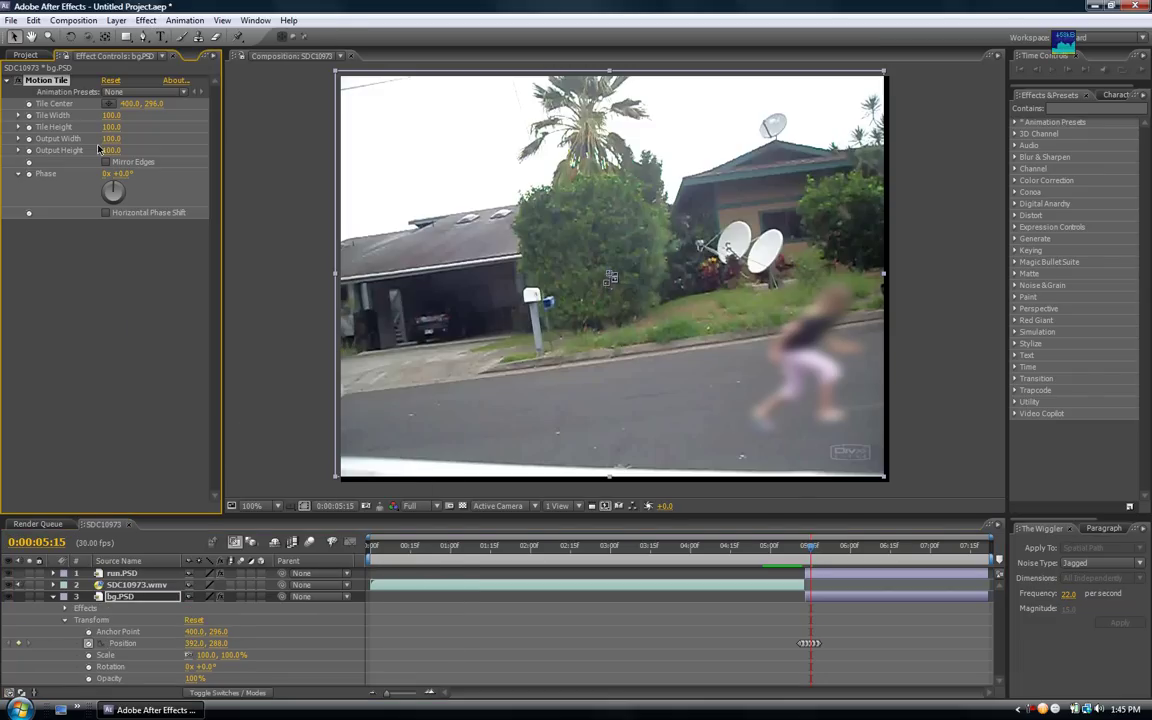
left_click_drag(110, 138, 117, 150)
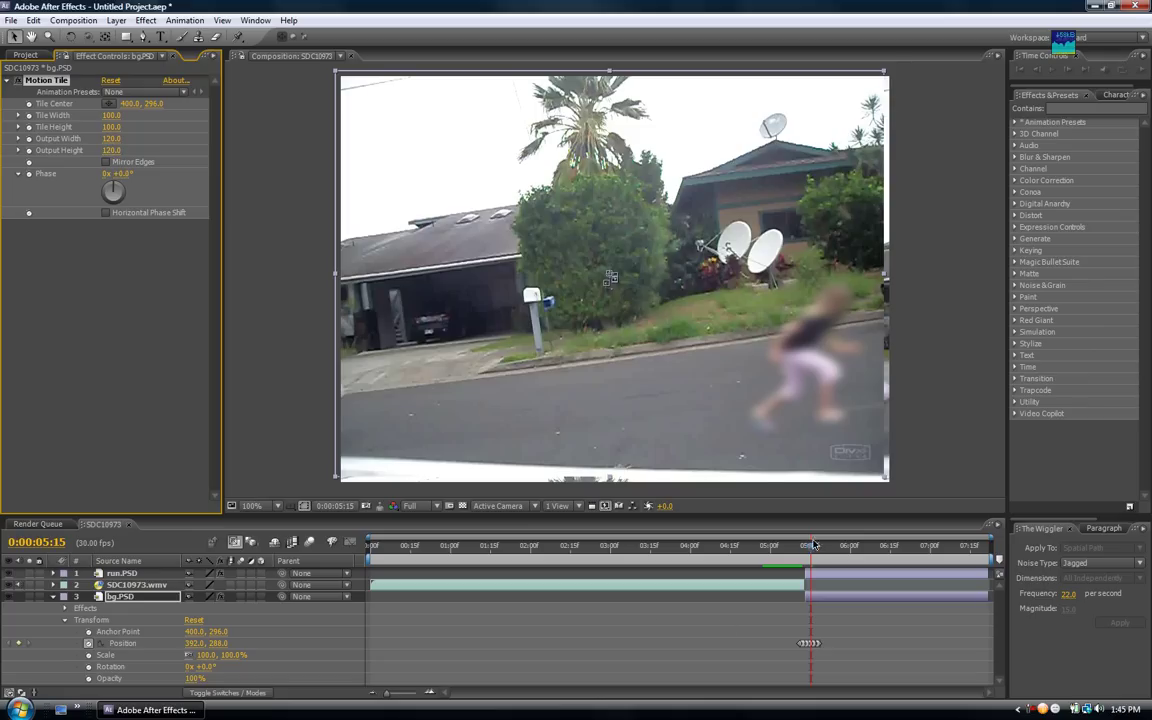
left_click_drag(816, 549, 792, 545)
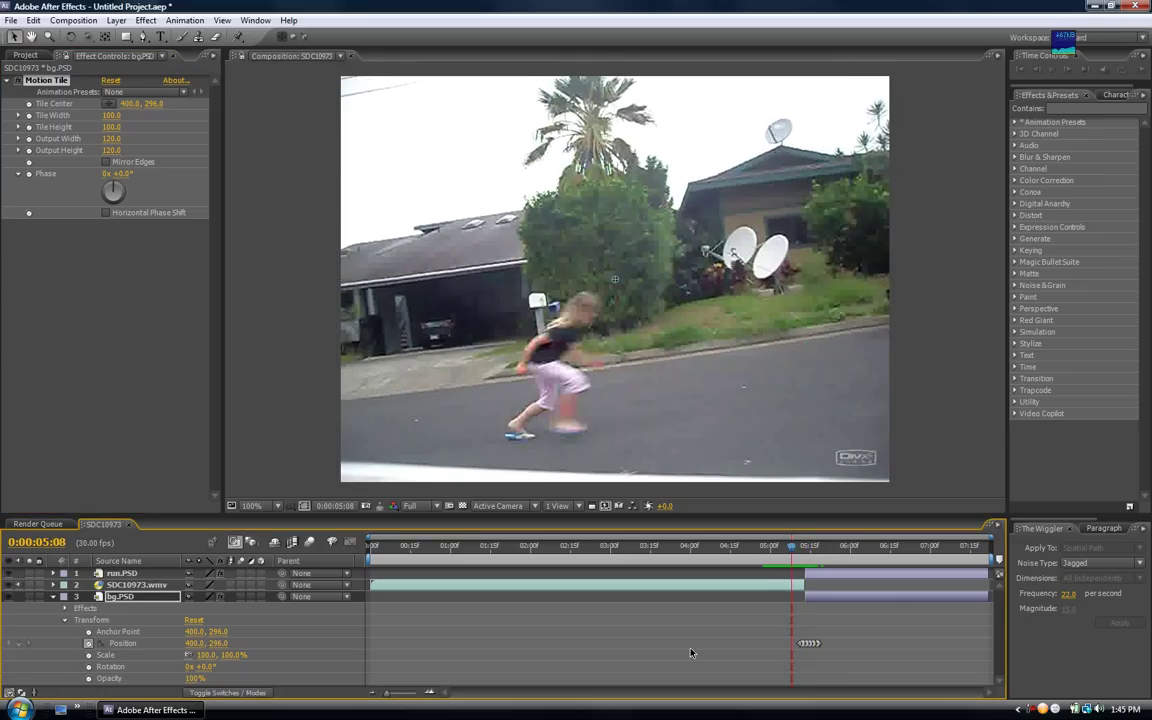